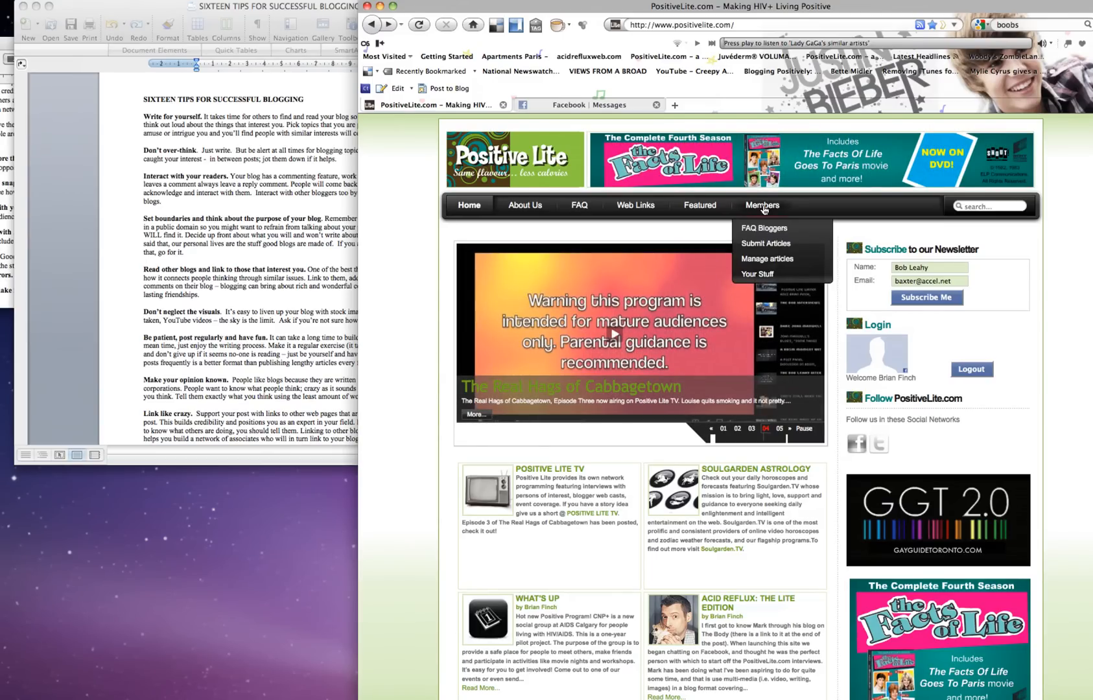
Open the article submission form and copy the whole text of SIXTEEN TIPS FOR SUCCESSFUL BLOGGING.docx
{"action": "left_click", "coordinate": [751, 246]}
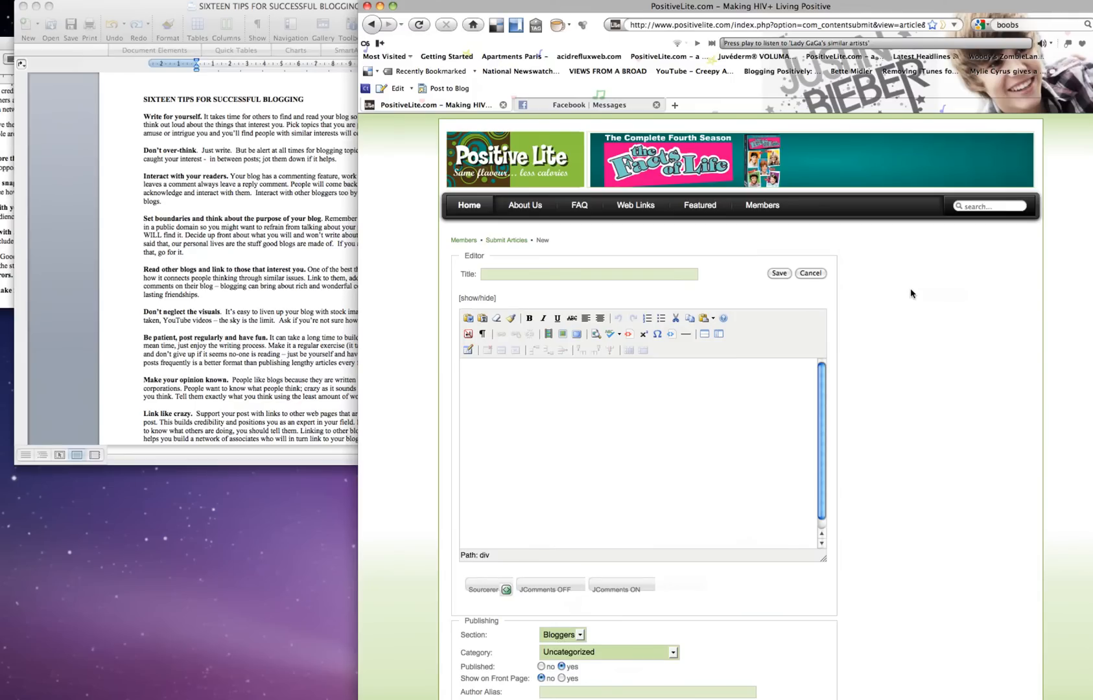
{"action": "left_click", "coordinate": [193, 171]}
{"action": "key", "text": "super+a"}
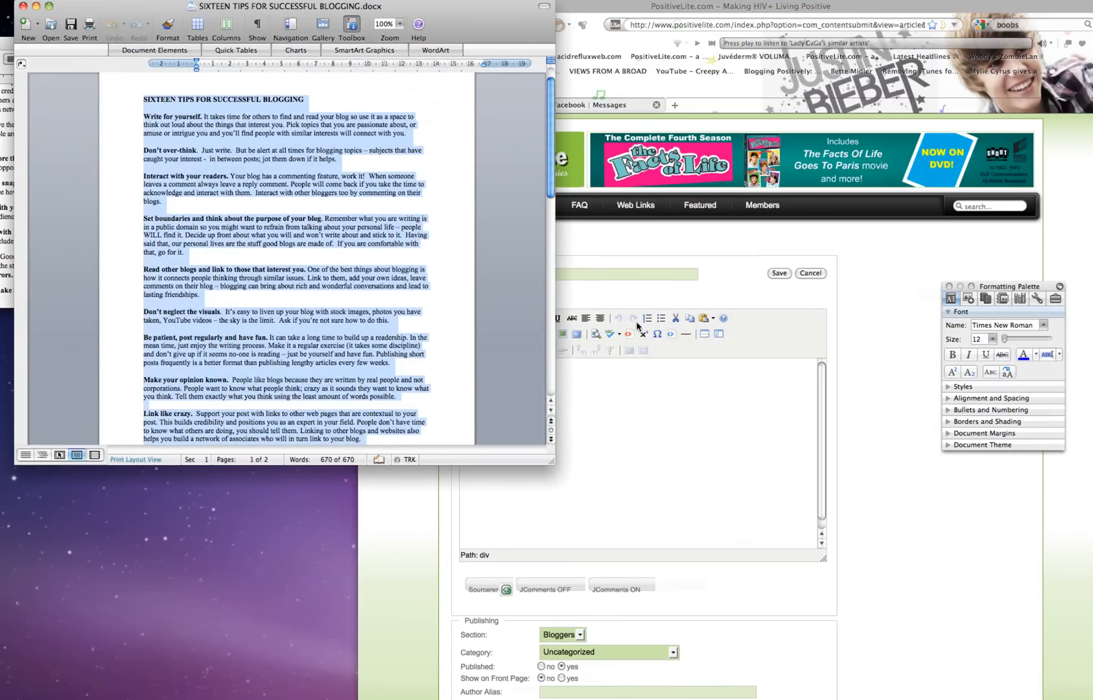
{"action": "left_click", "coordinate": [624, 439]}
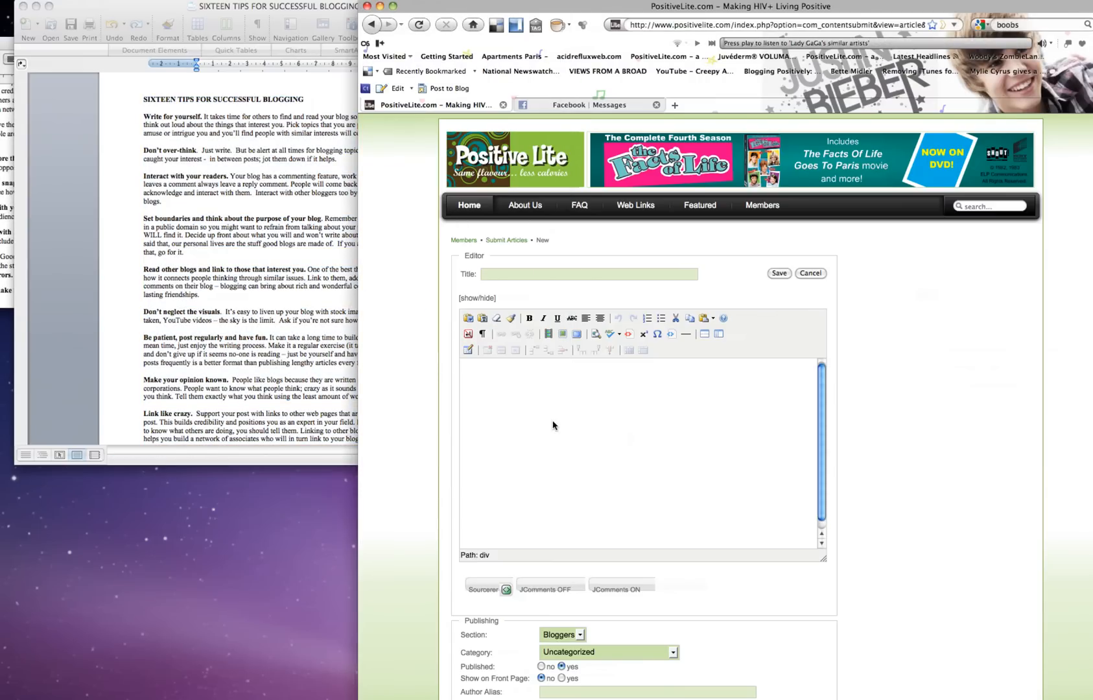
{"action": "type", "text": "yyyyyyyyy"}
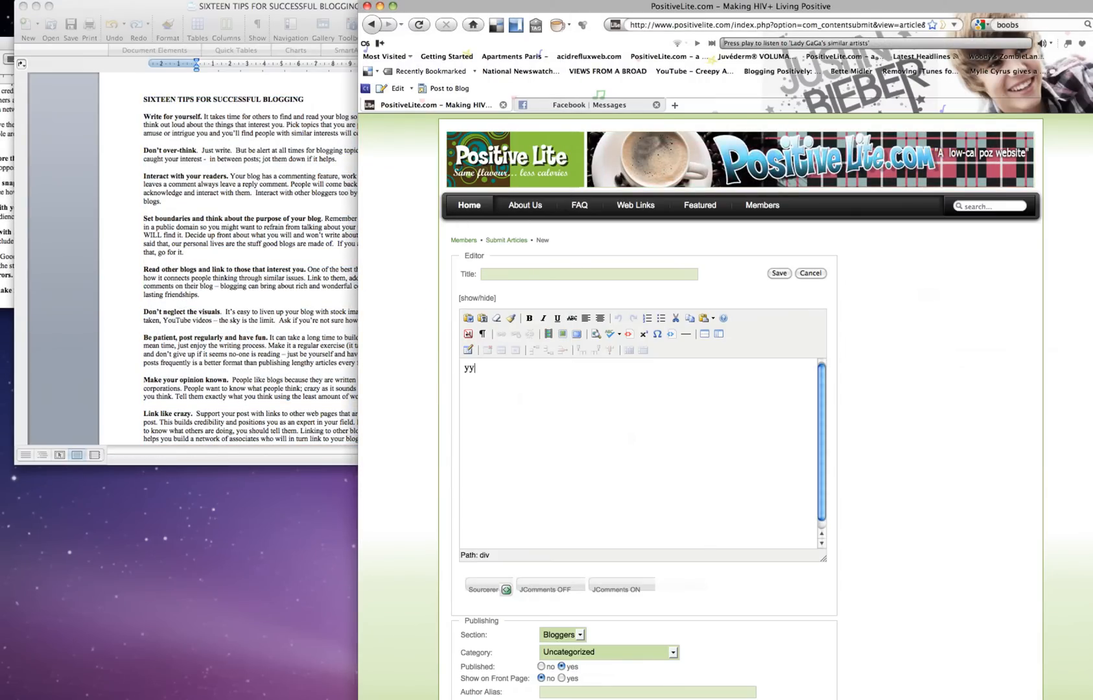
{"action": "key", "text": "BackSpace"}
{"action": "key", "text": "BackSpace"}
{"action": "key", "text": "BackSpace"}
{"action": "key", "text": "BackSpace"}
{"action": "key", "text": "BackSpace"}
{"action": "key", "text": "BackSpace"}
{"action": "key", "text": "BackSpace"}
{"action": "key", "text": "BackSpace"}
{"action": "key", "text": "BackSpace"}
Insert the copied Word text with its formatting into the article body through the Paste window
{"action": "left_click", "coordinate": [468, 318]}
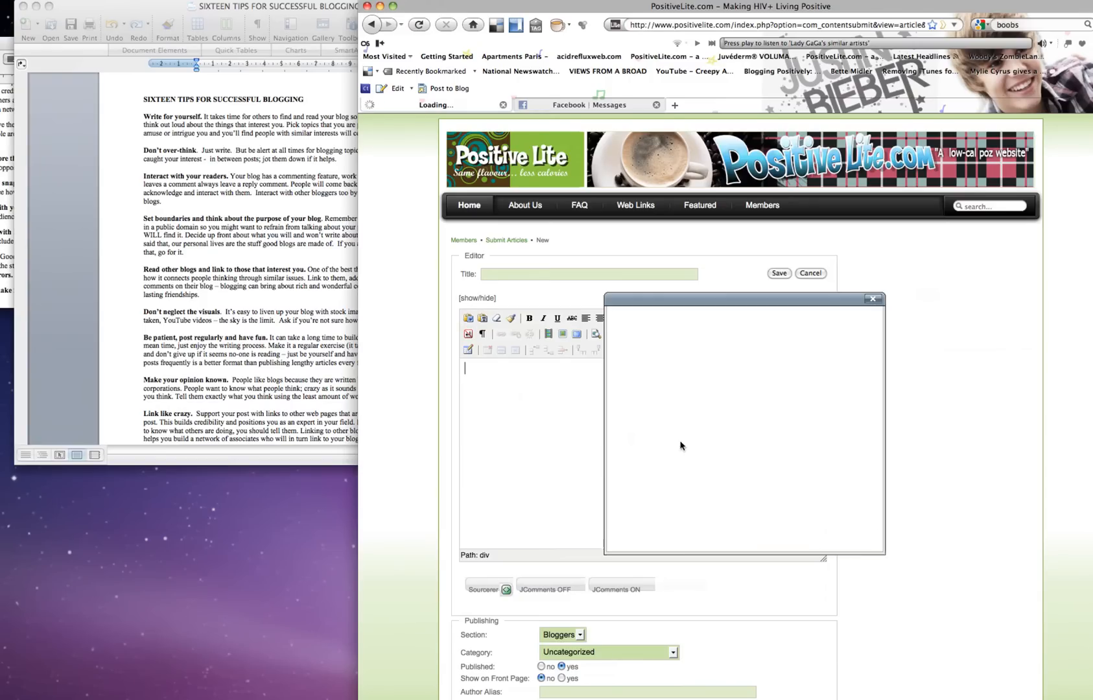
{"action": "key", "text": "super+v"}
{"action": "left_click", "coordinate": [635, 535]}
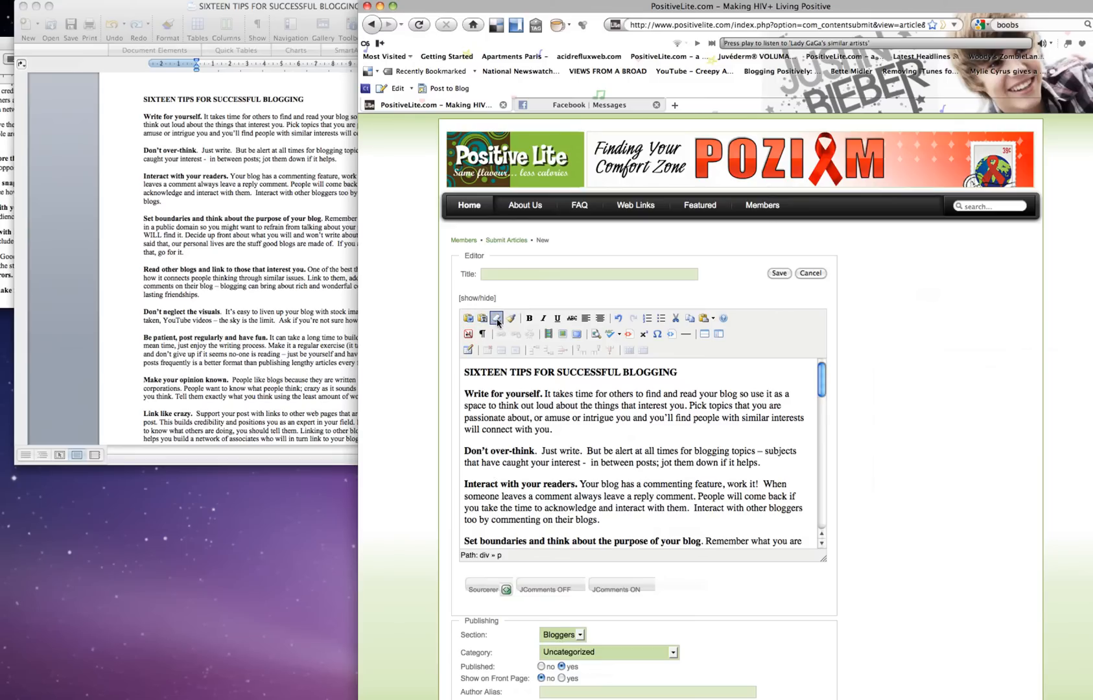
Replace the article body with the full text of the Untitled 2 document, pasted directly into the editor
{"action": "left_click", "coordinate": [642, 440]}
{"action": "key", "text": "super+a"}
{"action": "key", "text": "BackSpace"}
{"action": "left_click", "coordinate": [108, 242]}
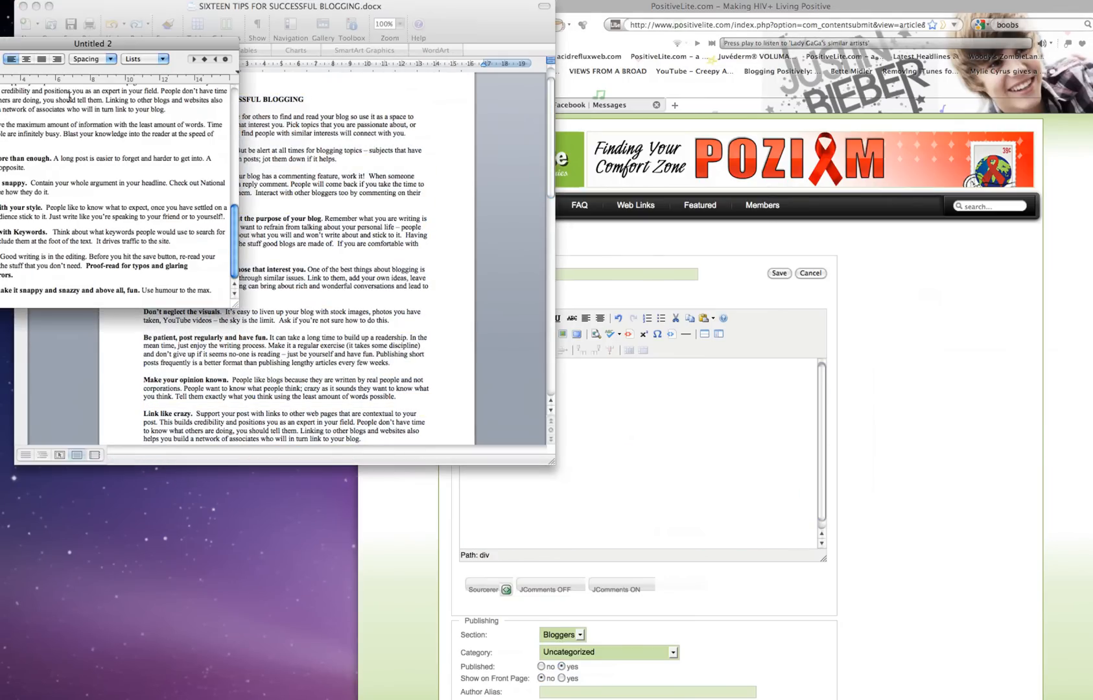
{"action": "left_click_drag", "start_coordinate": [147, 47], "coordinate": [213, 43]}
{"action": "left_click", "coordinate": [167, 142]}
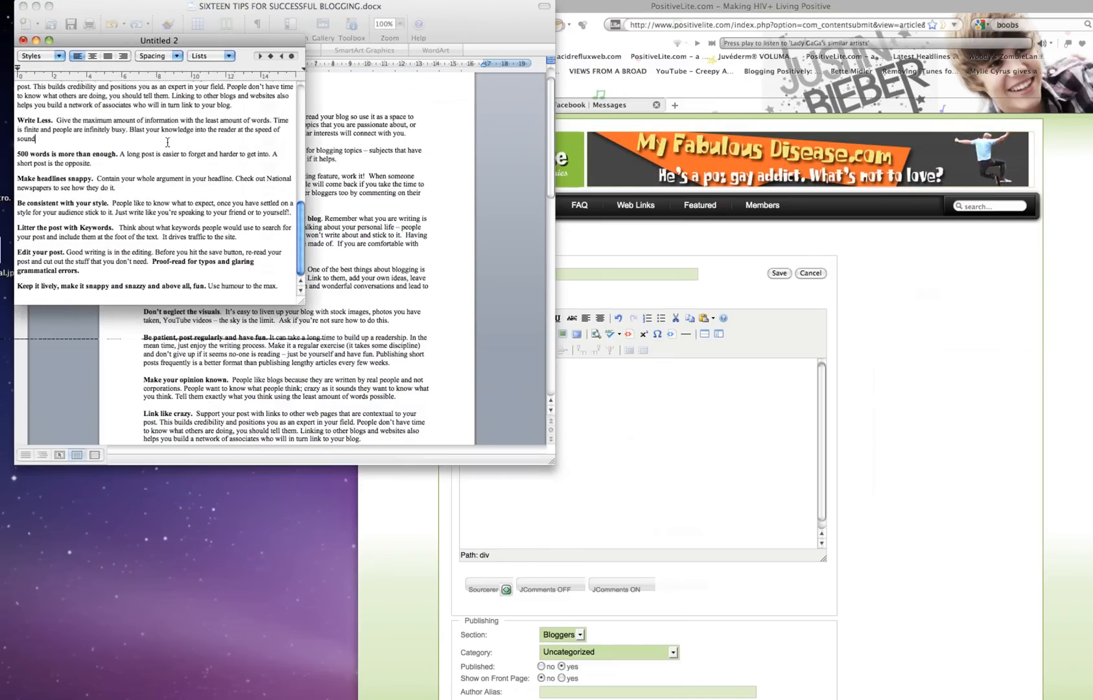
{"action": "key", "text": "super+a"}
{"action": "key", "text": "super+c"}
{"action": "left_click", "coordinate": [668, 412]}
{"action": "key", "text": "super+v"}
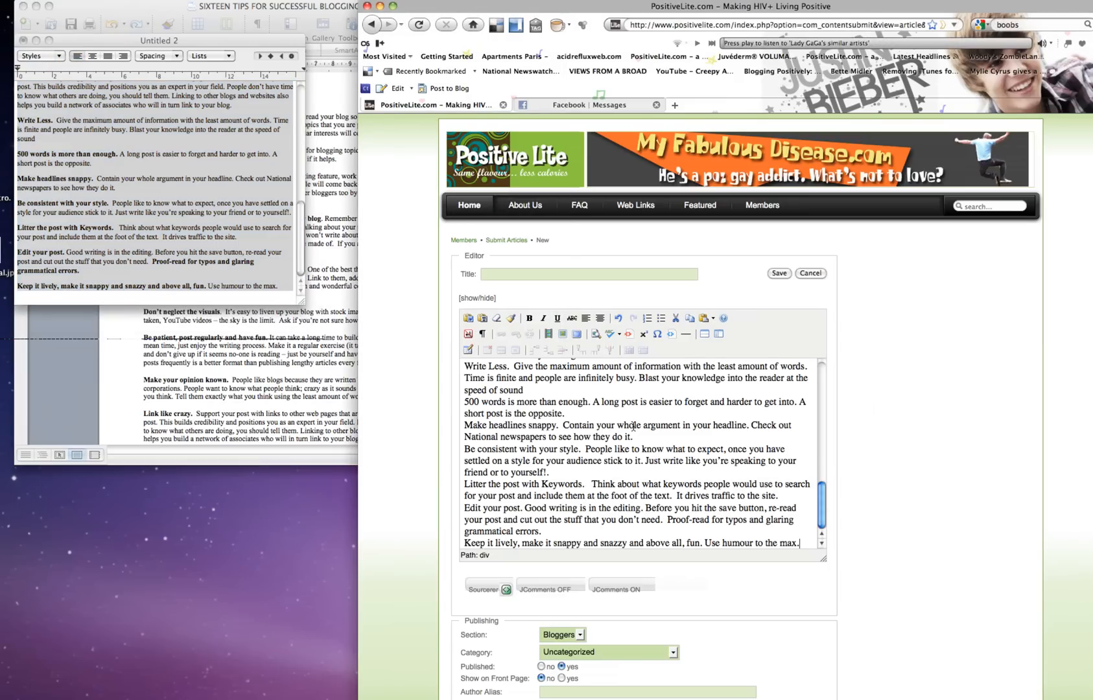
Clear the article body and paste the Untitled 2 text into the Paste as Plain Text window
{"action": "key", "text": "super+a"}
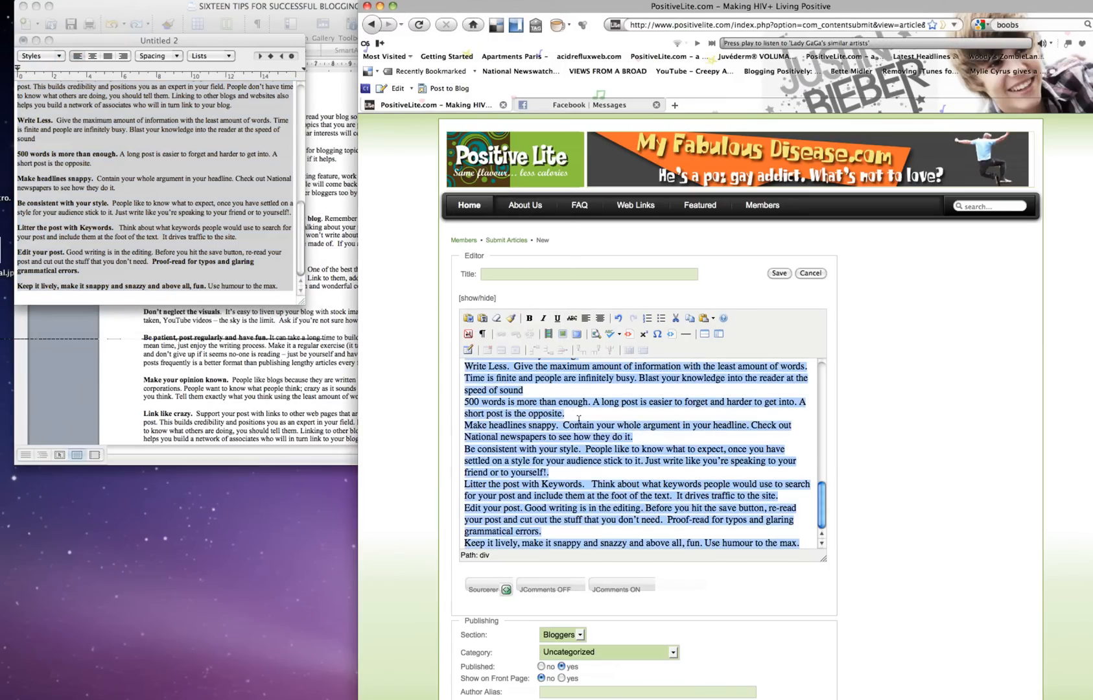
{"action": "key", "text": "BackSpace"}
{"action": "left_click", "coordinate": [483, 319]}
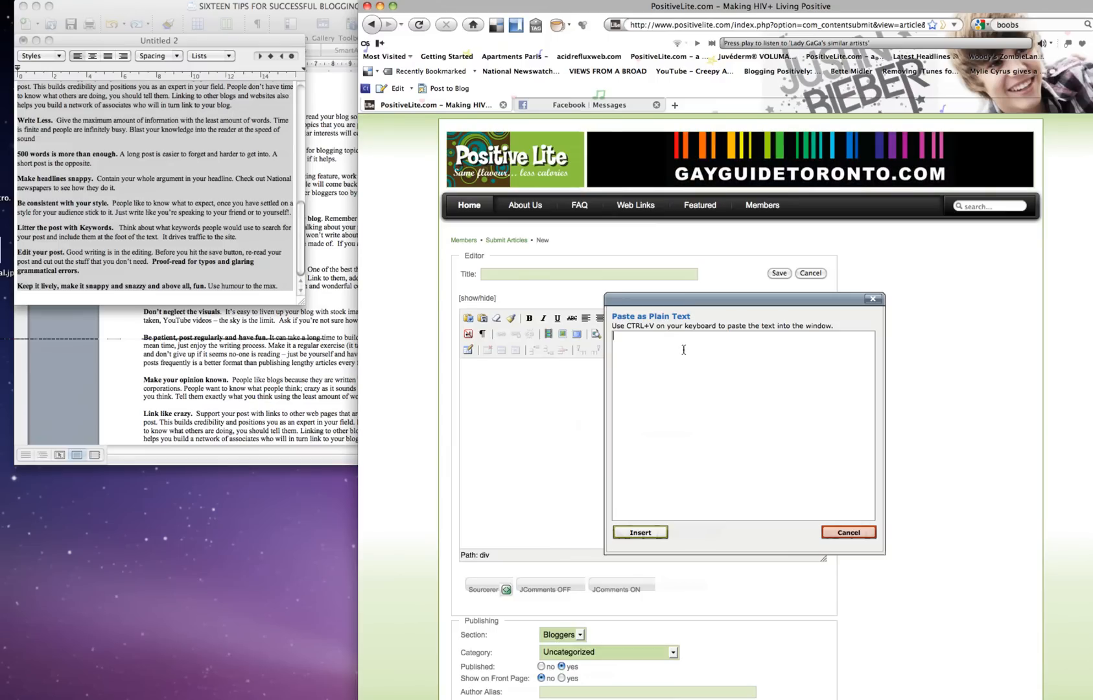
{"action": "key", "text": "super+v"}
{"action": "scroll", "coordinate": [798, 350], "scroll_direction": "up", "scroll_amount": 10}
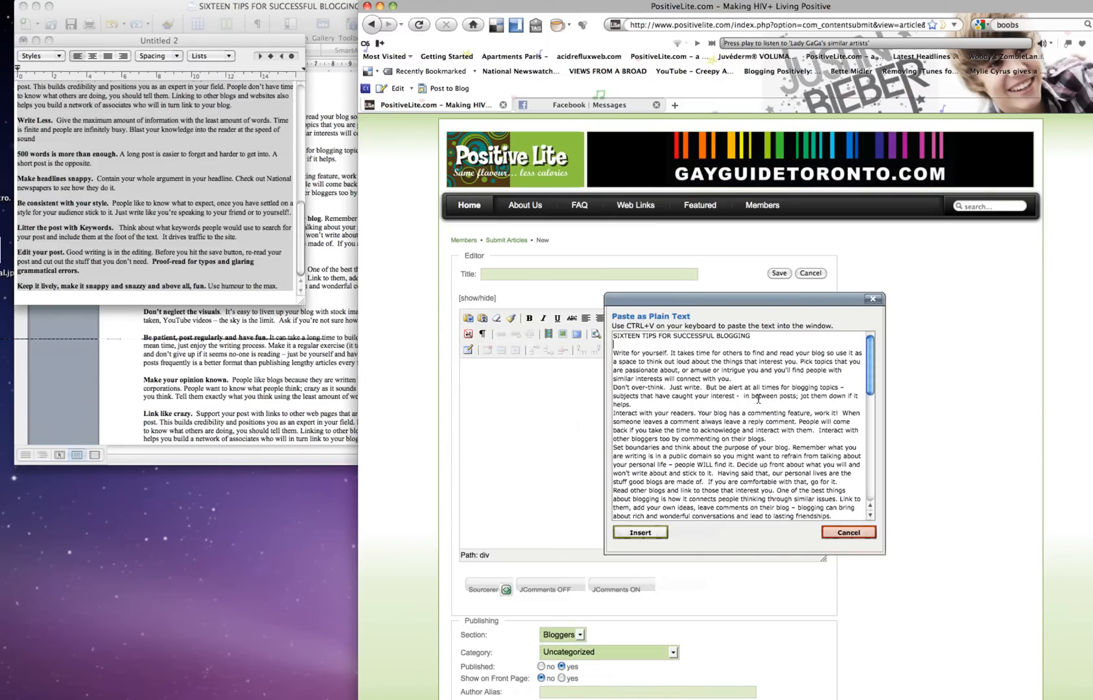
Add a blank line after each of the first four tips and insert the plain text into the article body
{"action": "left_click", "coordinate": [745, 381]}
{"action": "key", "text": "Return"}
{"action": "left_click", "coordinate": [684, 414]}
{"action": "key", "text": "Return"}
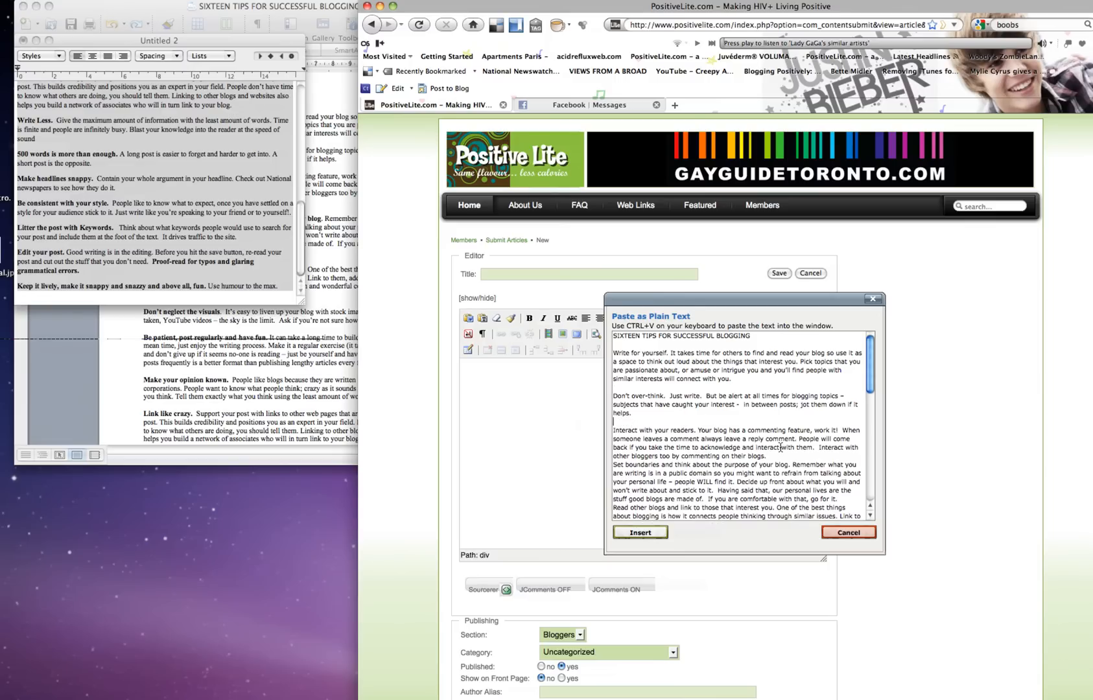
{"action": "left_click", "coordinate": [781, 457]}
{"action": "key", "text": "Return"}
{"action": "left_click", "coordinate": [852, 509]}
{"action": "key", "text": "Return"}
{"action": "left_click", "coordinate": [640, 532]}
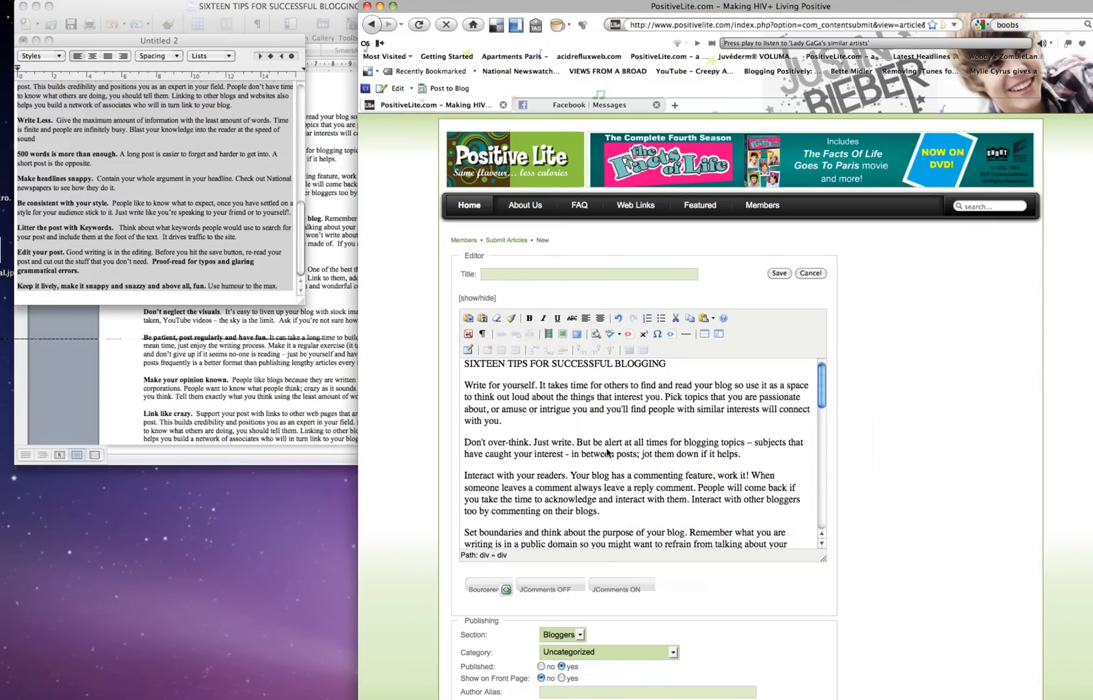
Replace the article body with the formatted text of SIXTEEN TIPS FOR SUCCESSFUL BLOGGING.docx, inserted through the Paste window
{"action": "key", "text": "super+a"}
{"action": "key", "text": "BackSpace"}
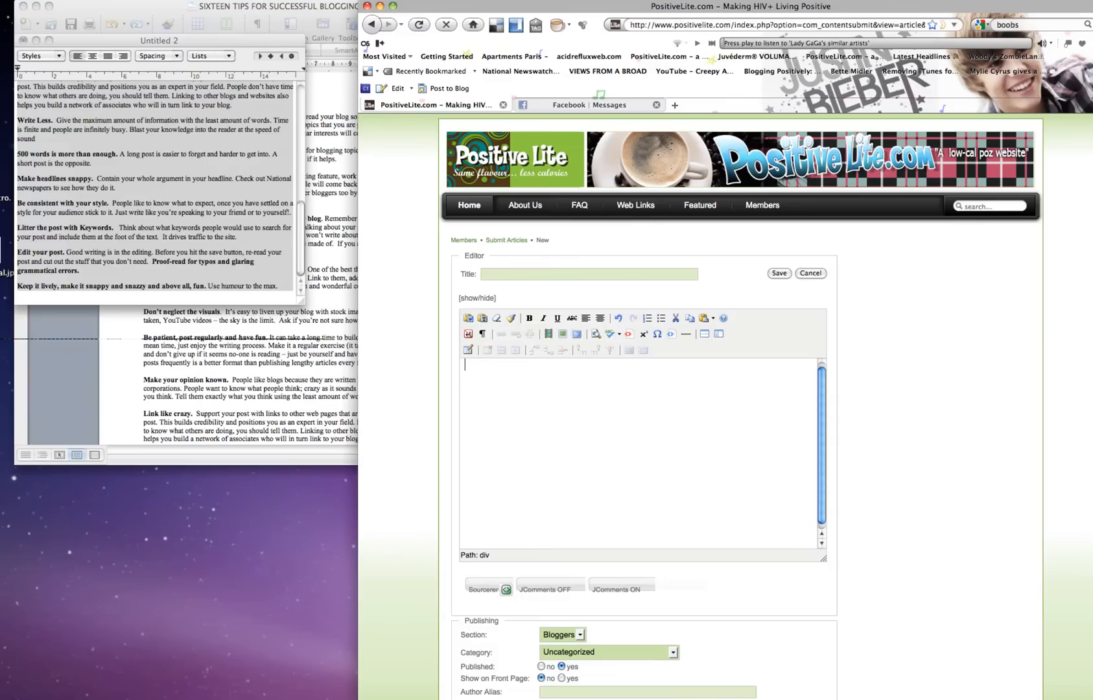
{"action": "left_click", "coordinate": [304, 414]}
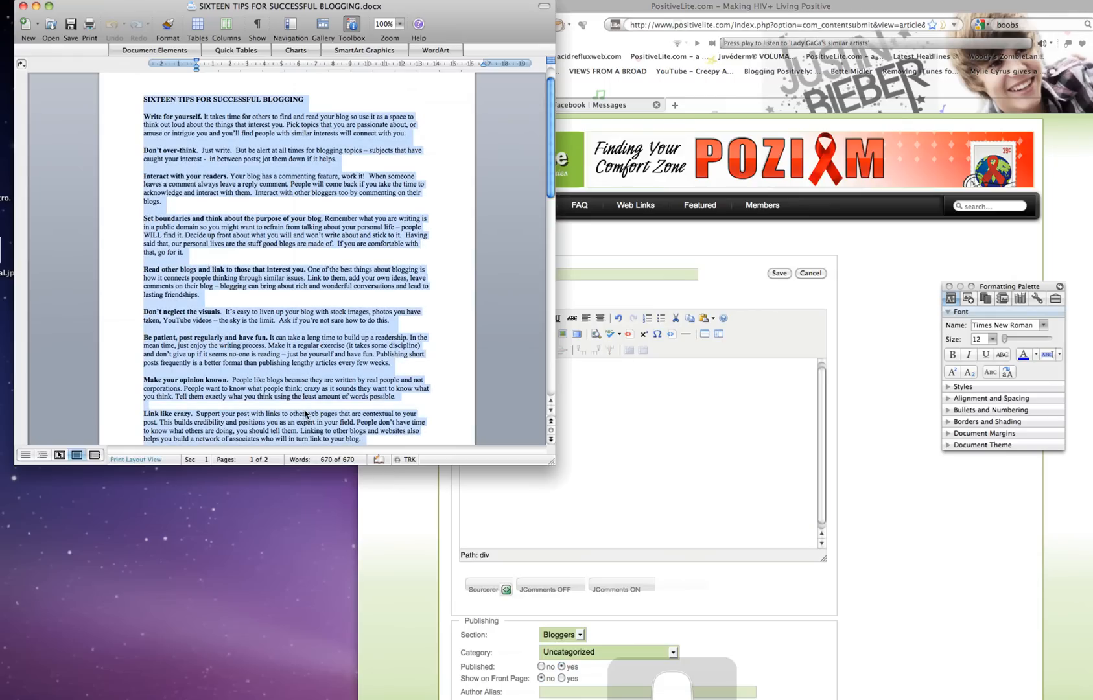
{"action": "scroll", "coordinate": [310, 330], "scroll_direction": "up", "scroll_amount": 1}
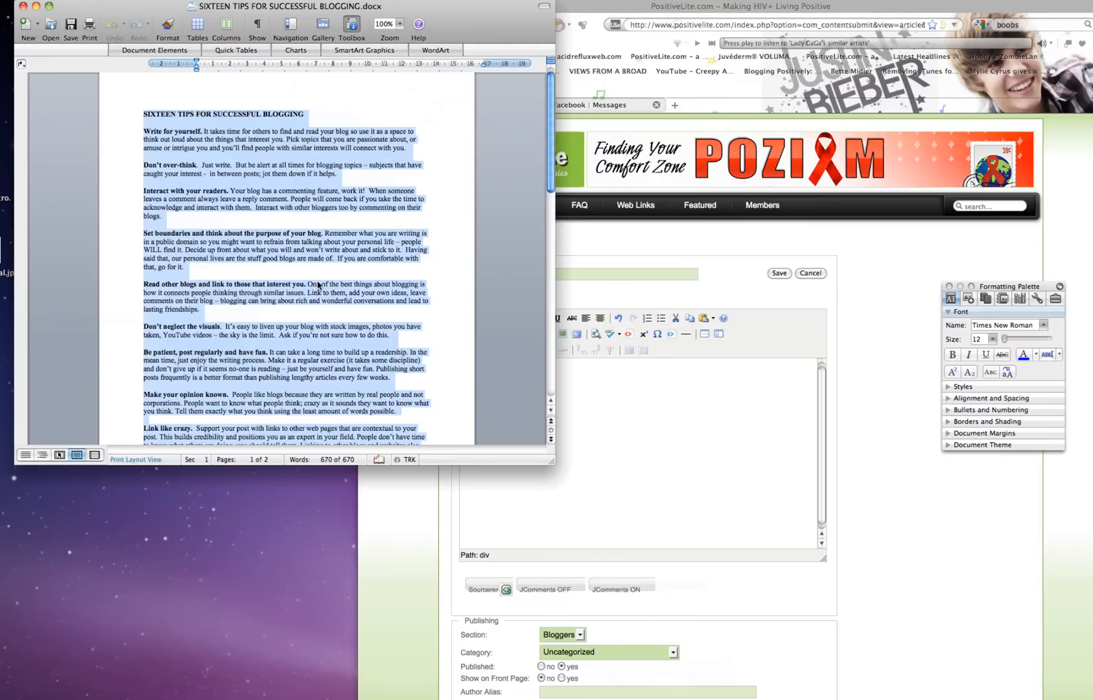
{"action": "left_click", "coordinate": [579, 403]}
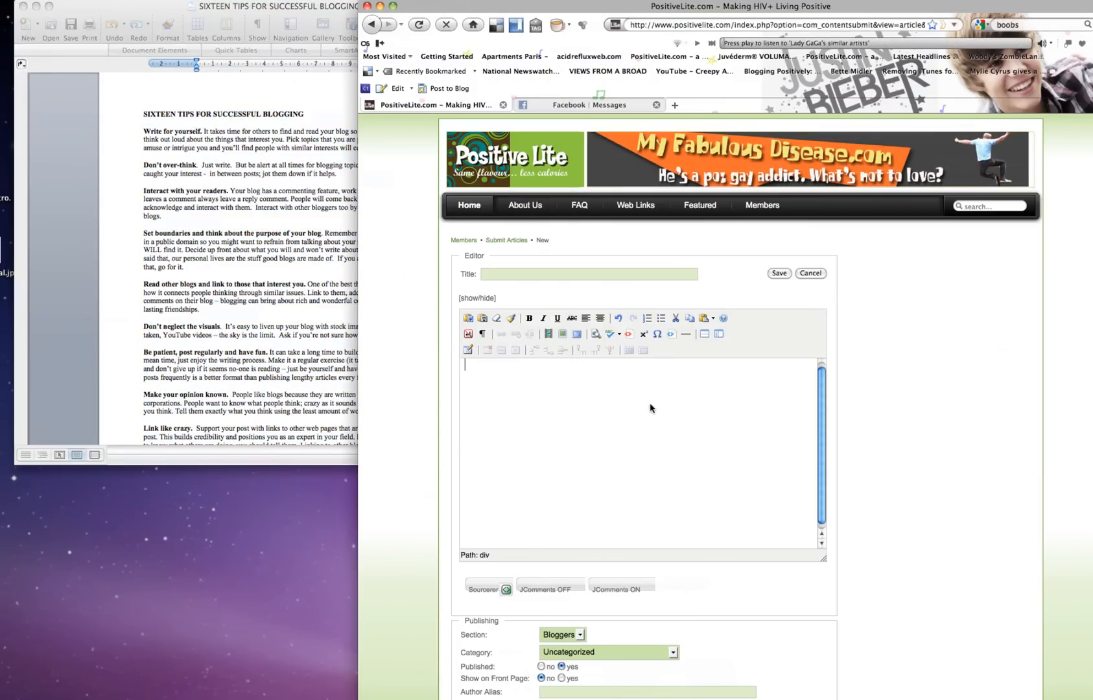
{"action": "left_click", "coordinate": [467, 318]}
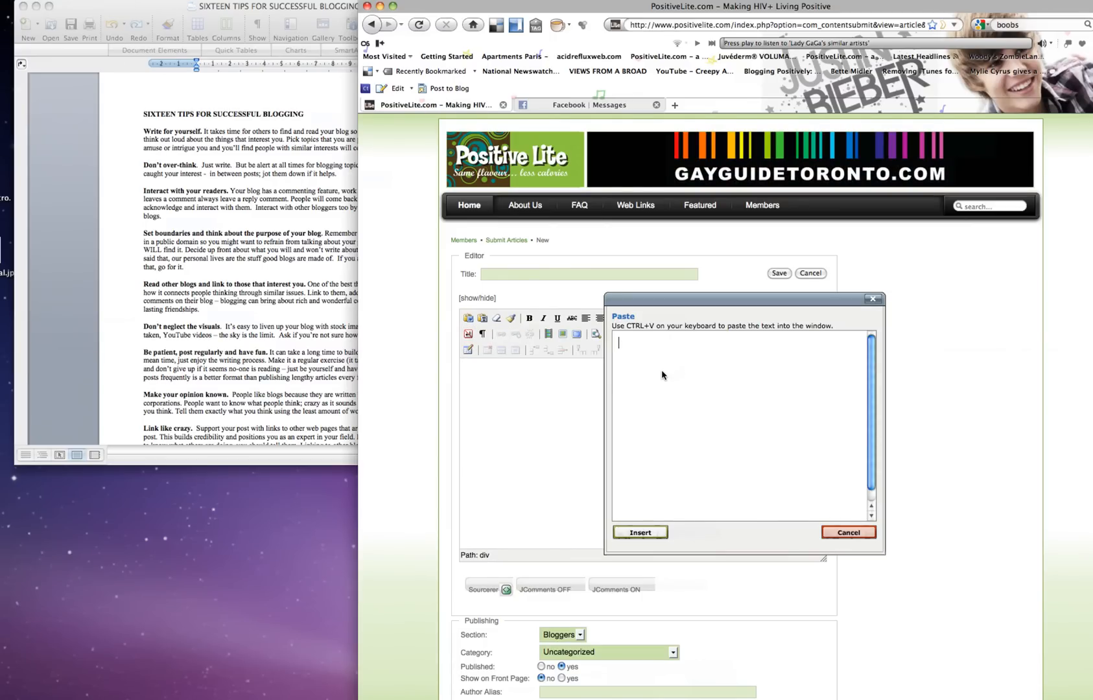
{"action": "key", "text": "super+v"}
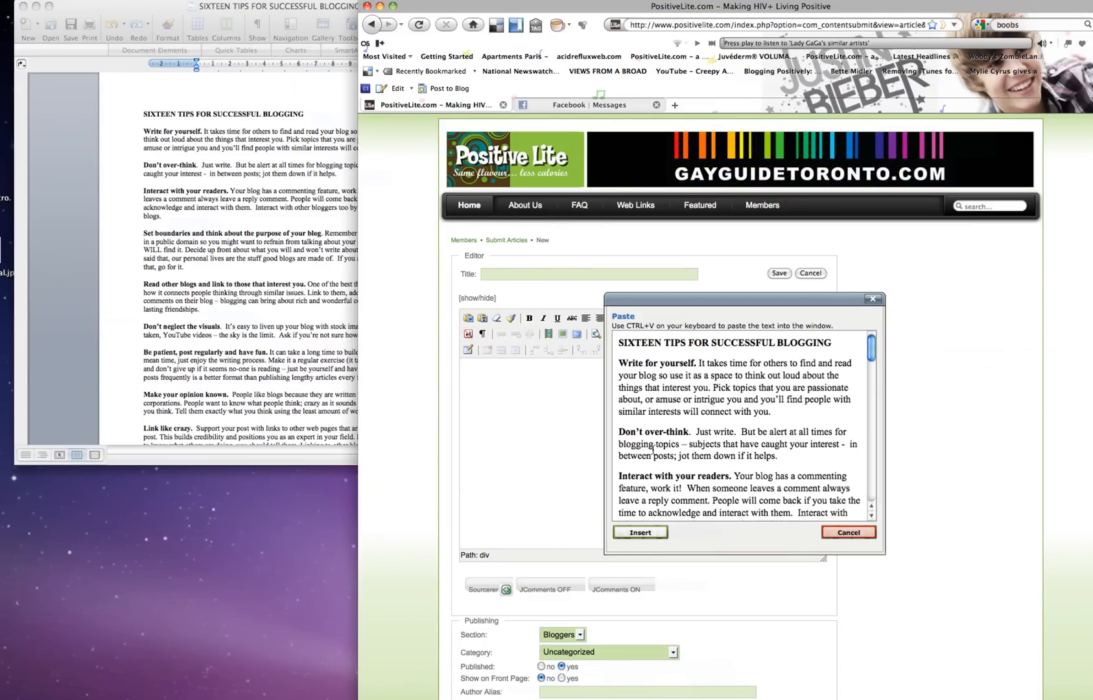
{"action": "left_click", "coordinate": [640, 533]}
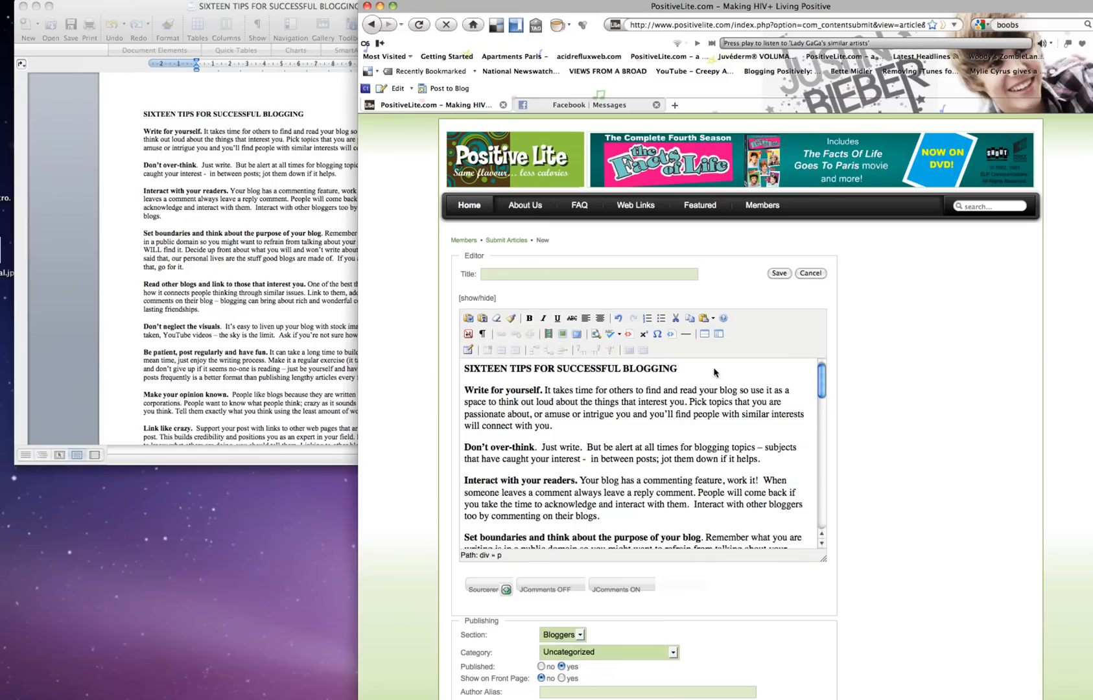
Move the heading SIXTEEN TIPS FOR SUCCESSFUL BLOGGING from the article body into the title field and remove the empty line left behind
{"action": "triple_click", "coordinate": [684, 368]}
{"action": "key", "text": "super+c"}
{"action": "key", "text": "BackSpace"}
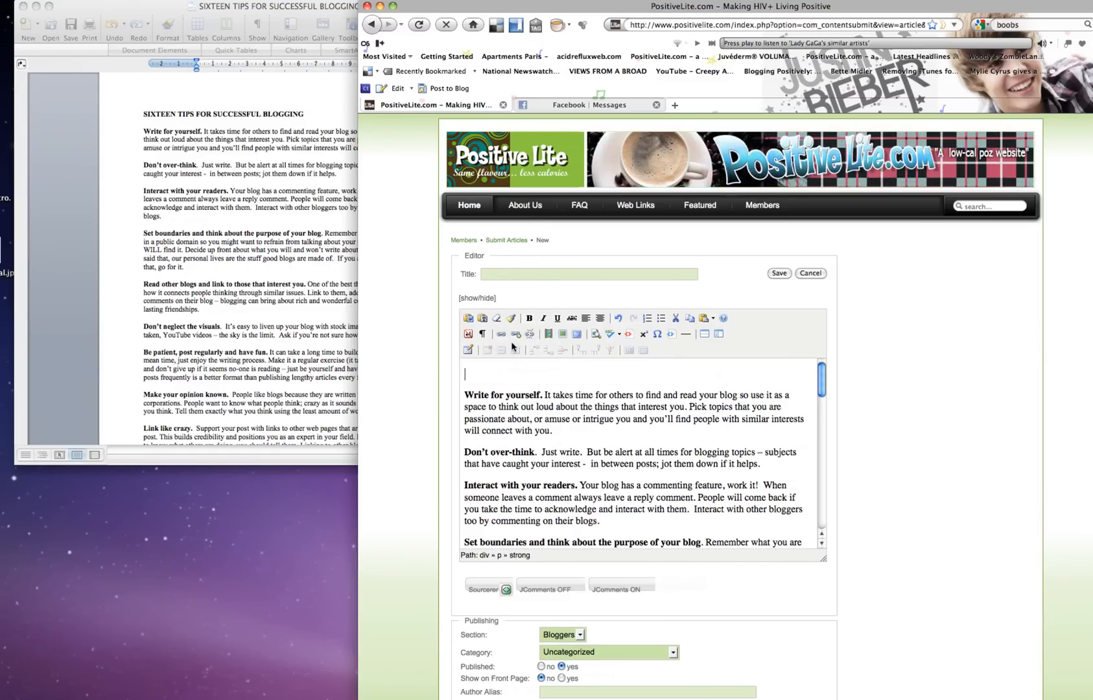
{"action": "left_click", "coordinate": [528, 276]}
{"action": "key", "text": "super+v"}
{"action": "left_click", "coordinate": [509, 374]}
{"action": "key", "text": "BackSpace"}
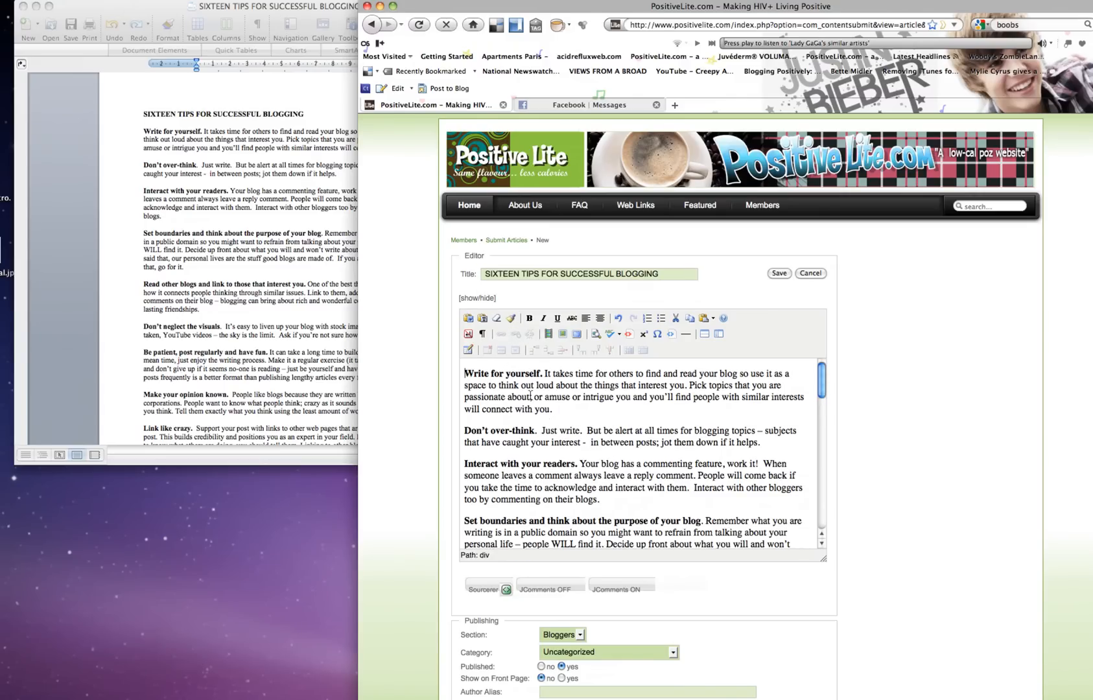
Delete all remaining text from the article body, keeping the title
{"action": "left_click", "coordinate": [553, 413]}
{"action": "key", "text": "super+a"}
{"action": "key", "text": "BackSpace"}
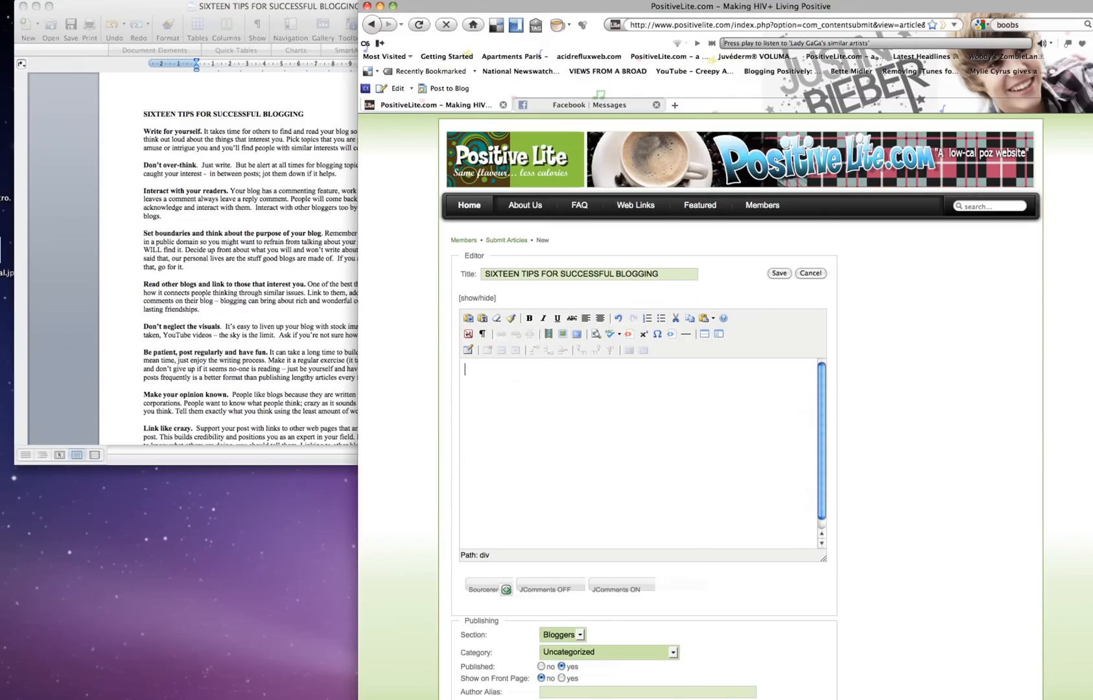
{"action": "left_click_drag", "start_coordinate": [653, 273], "coordinate": [489, 264]}
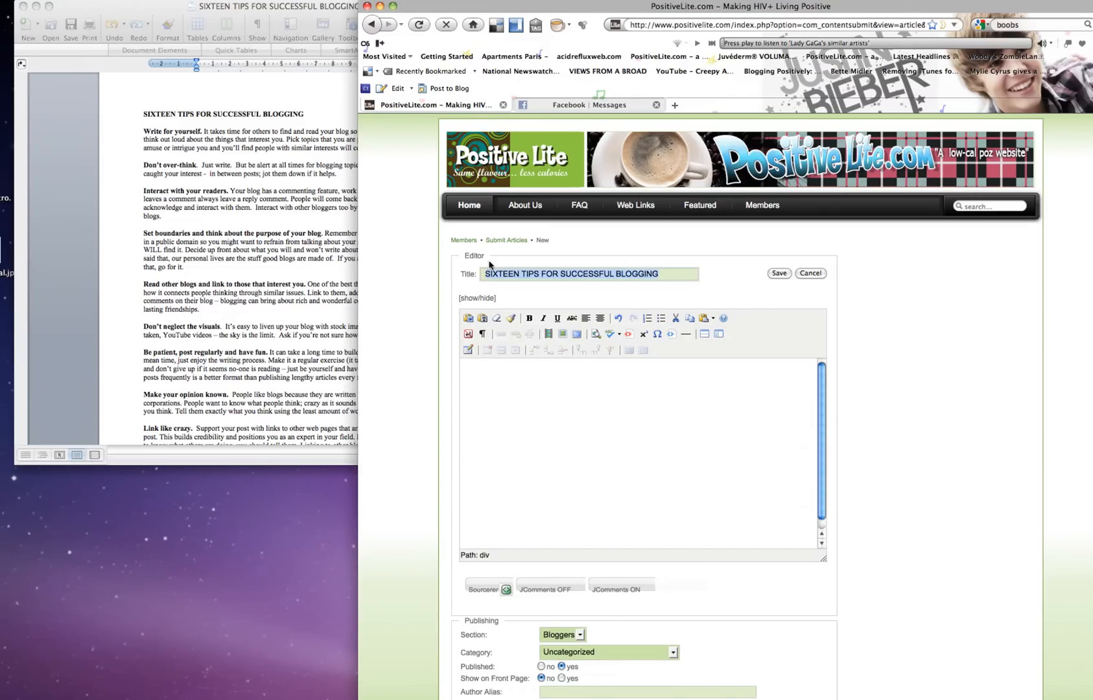
{"action": "left_click", "coordinate": [502, 380]}
Move the Word window clear of Untitled 2 and paste the Untitled 2 text into the Paste as Plain Text window
{"action": "key", "text": "super+Tab"}
{"action": "key", "text": "super+a"}
{"action": "left_click_drag", "start_coordinate": [454, 24], "coordinate": [403, 341]}
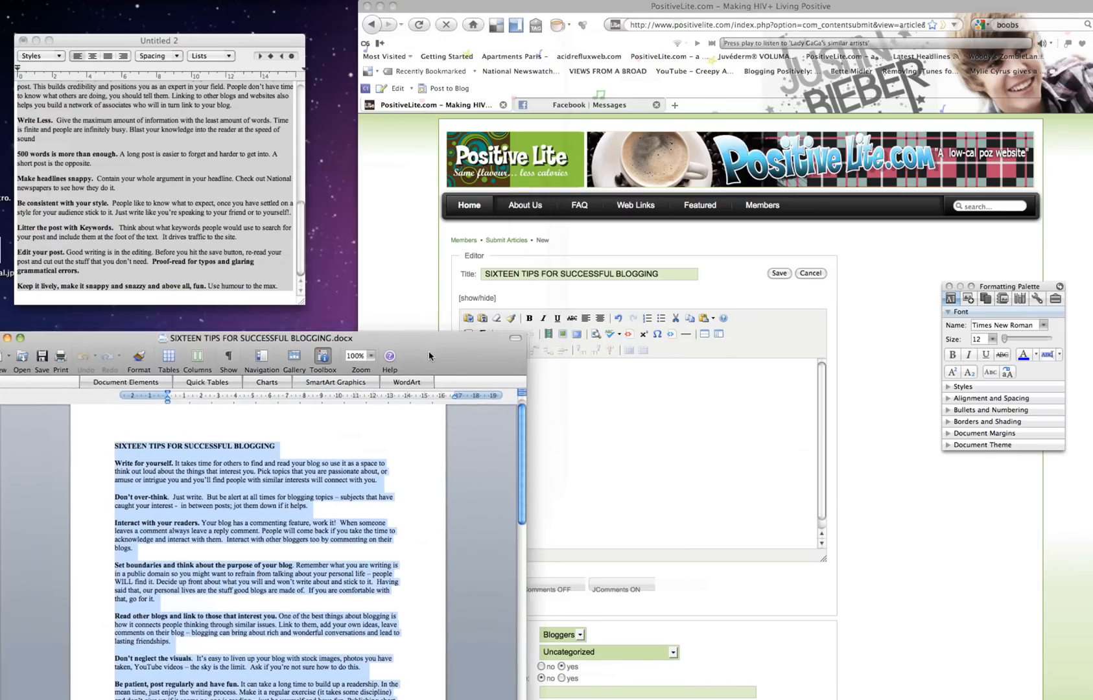
{"action": "left_click", "coordinate": [205, 172]}
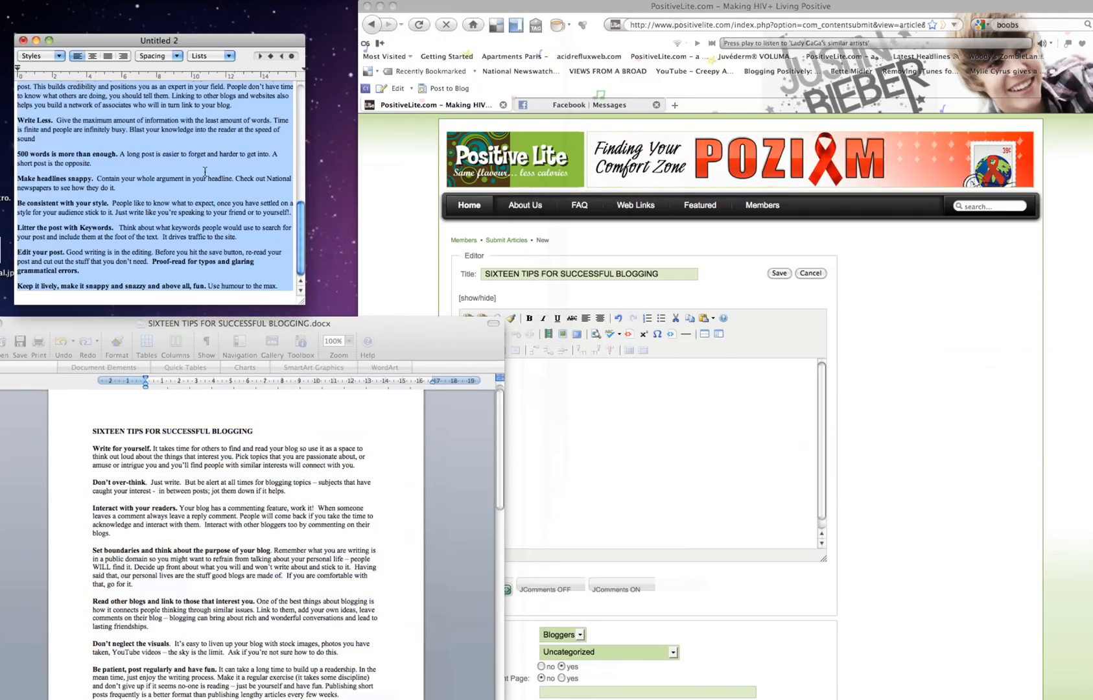
{"action": "left_click", "coordinate": [617, 441]}
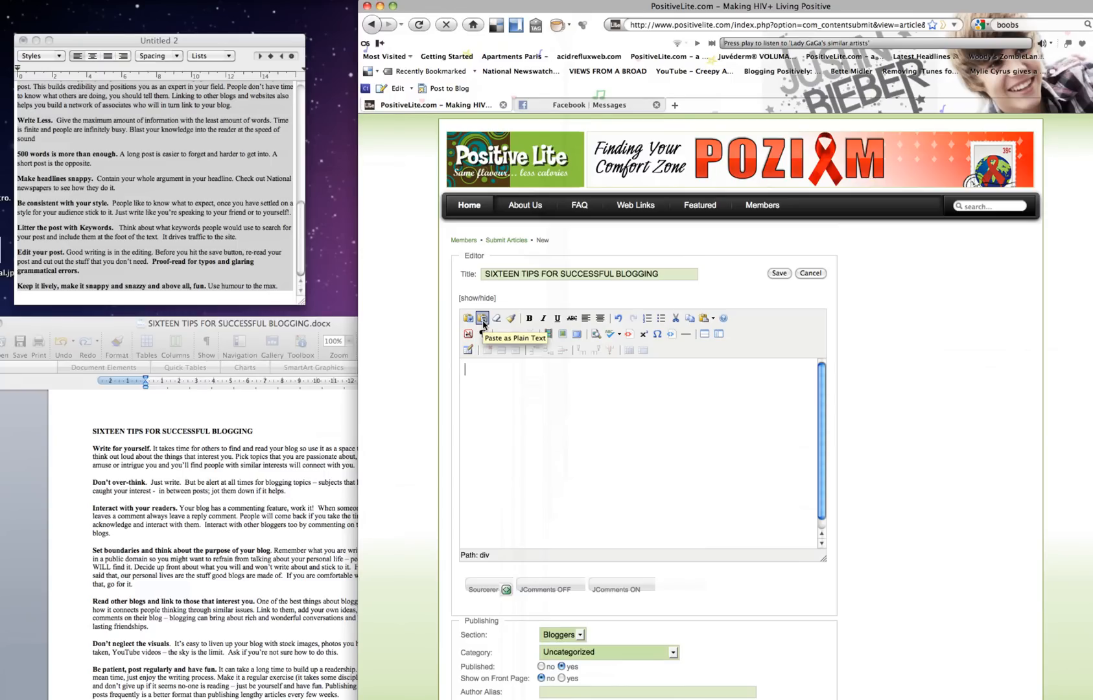
{"action": "left_click", "coordinate": [482, 318]}
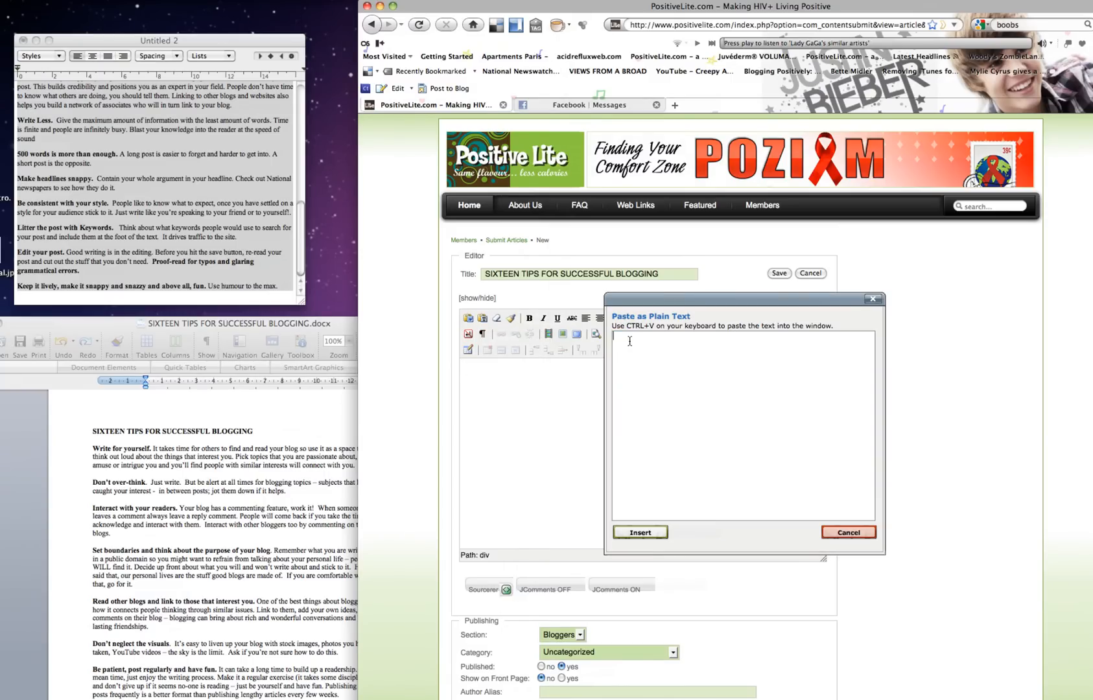
{"action": "key", "text": "super+v"}
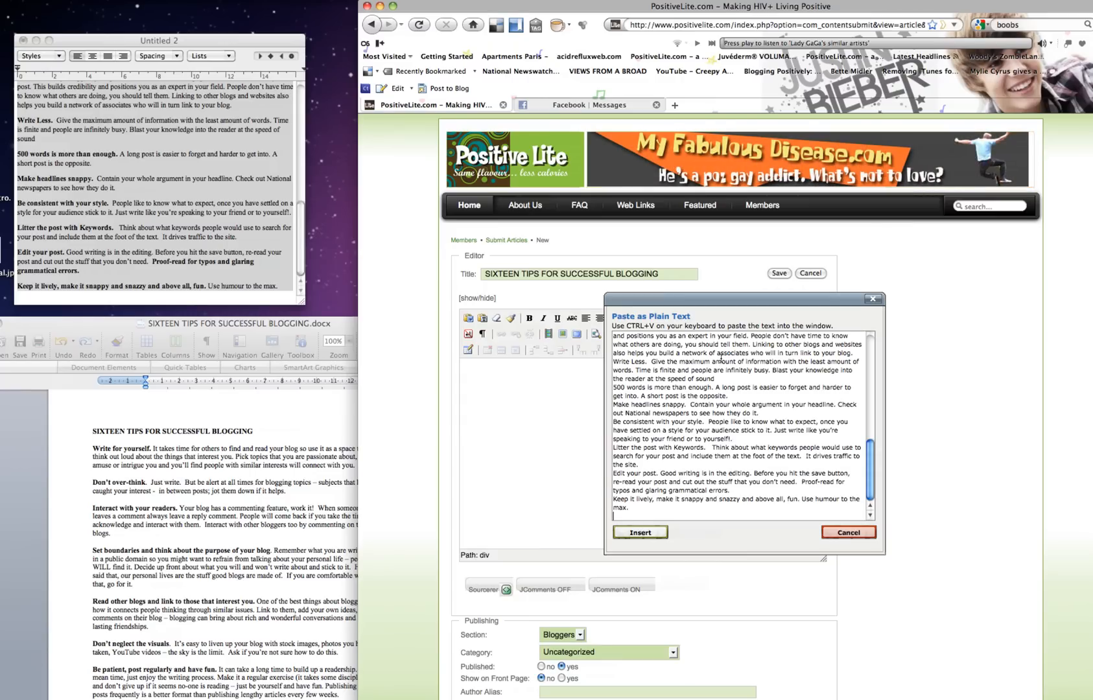
{"action": "scroll", "coordinate": [725, 355], "scroll_direction": "up", "scroll_amount": 10}
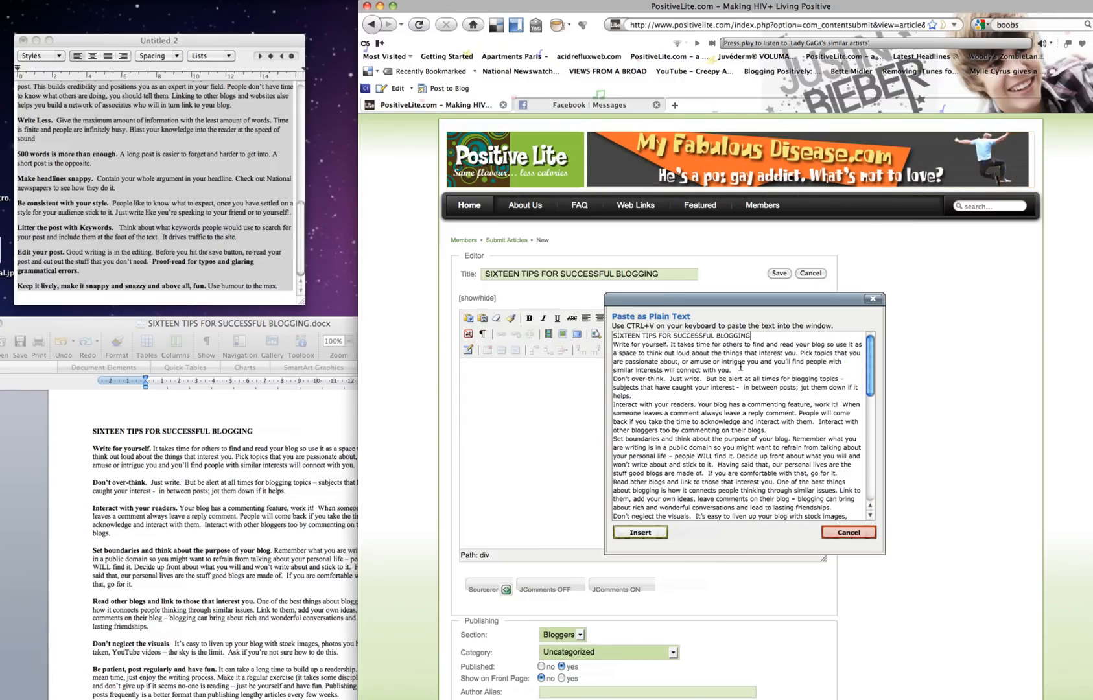
Add a blank line after the heading and after each of the first three tips in the plain text
{"action": "key", "text": "Return"}
{"action": "key", "text": "Return"}
{"action": "key", "text": "Delete"}
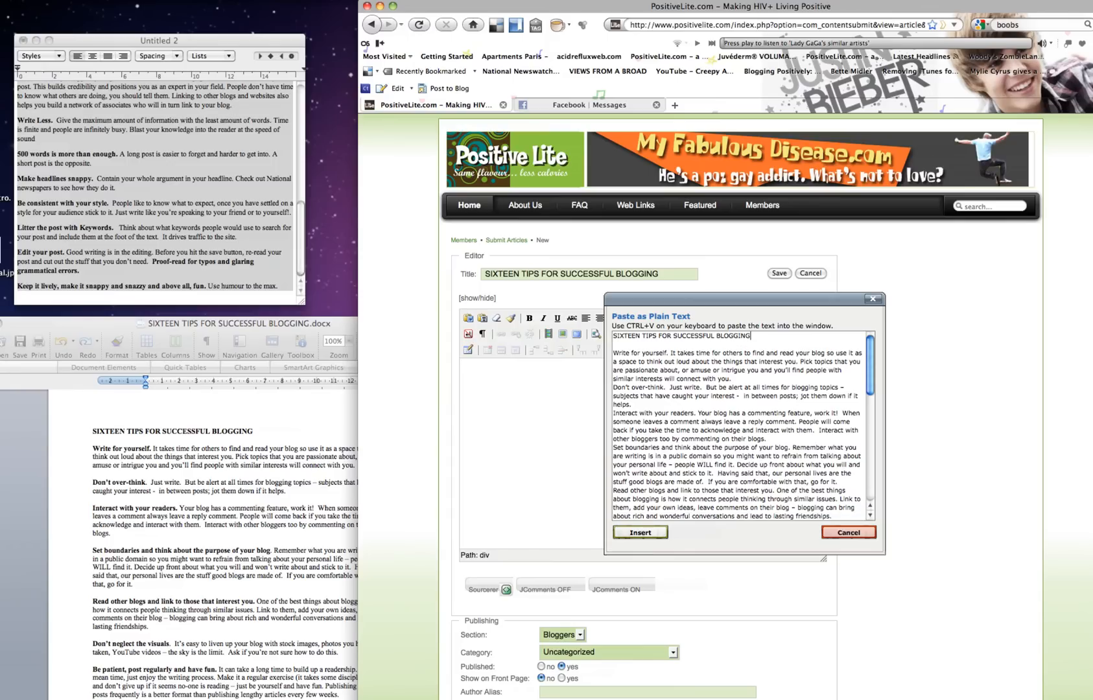
{"action": "left_click", "coordinate": [730, 380]}
{"action": "key", "text": "Return"}
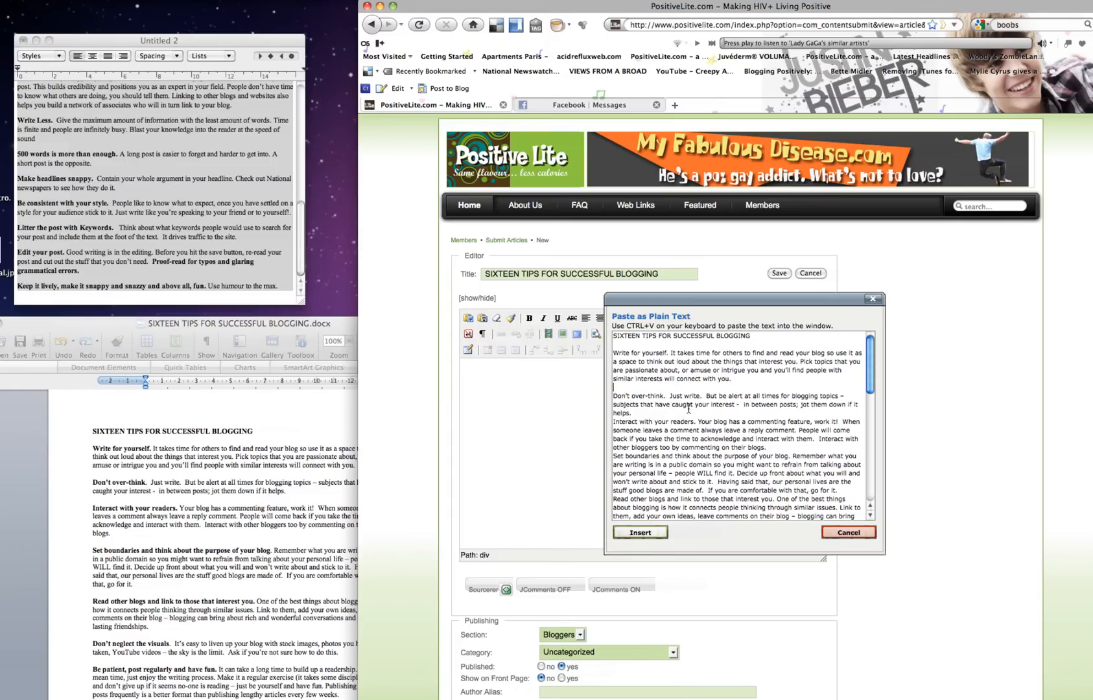
{"action": "left_click", "coordinate": [650, 413]}
{"action": "key", "text": "Return"}
{"action": "left_click", "coordinate": [770, 456]}
{"action": "key", "text": "Return"}
Add a blank line before "If you are comfortable with that, go for it." and insert the plain text into the article body
{"action": "scroll", "coordinate": [796, 472], "scroll_direction": "down", "scroll_amount": 2}
{"action": "scroll", "coordinate": [796, 472], "scroll_direction": "down", "scroll_amount": 1}
{"action": "left_click", "coordinate": [842, 443]}
{"action": "left_click", "coordinate": [704, 443]}
{"action": "key", "text": "Return"}
{"action": "key", "text": "Return"}
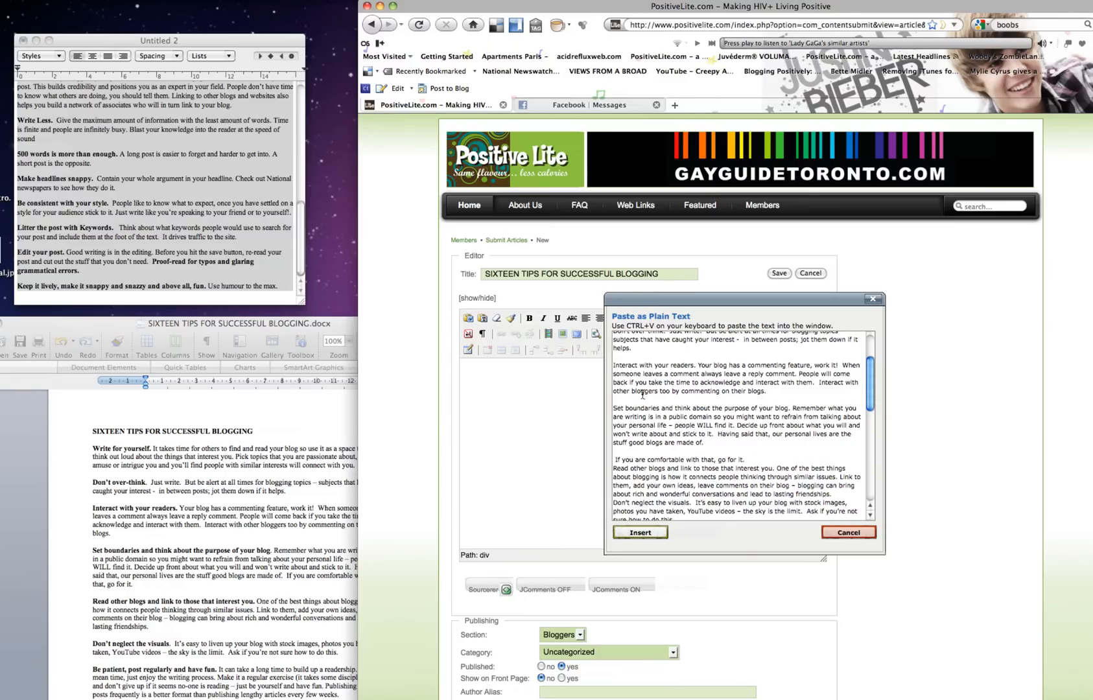
{"action": "left_click", "coordinate": [632, 533]}
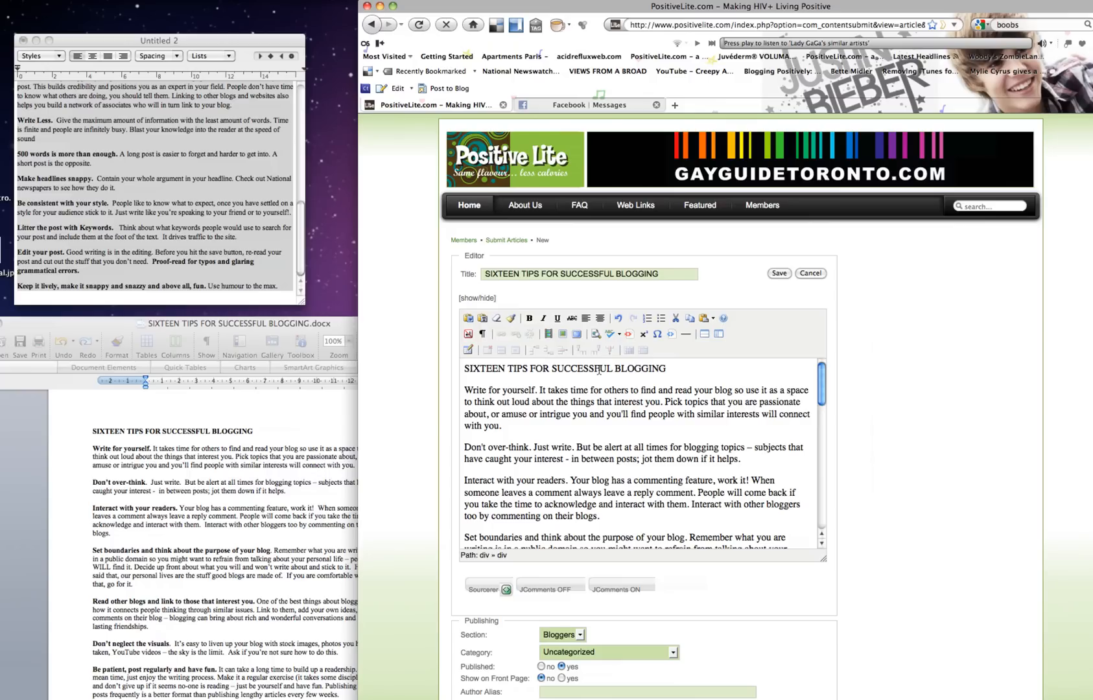
Delete the heading line from the article body and bold the tip titles "Write for yourself" and "Don't over-think."
{"action": "left_click_drag", "start_coordinate": [668, 370], "coordinate": [456, 371]}
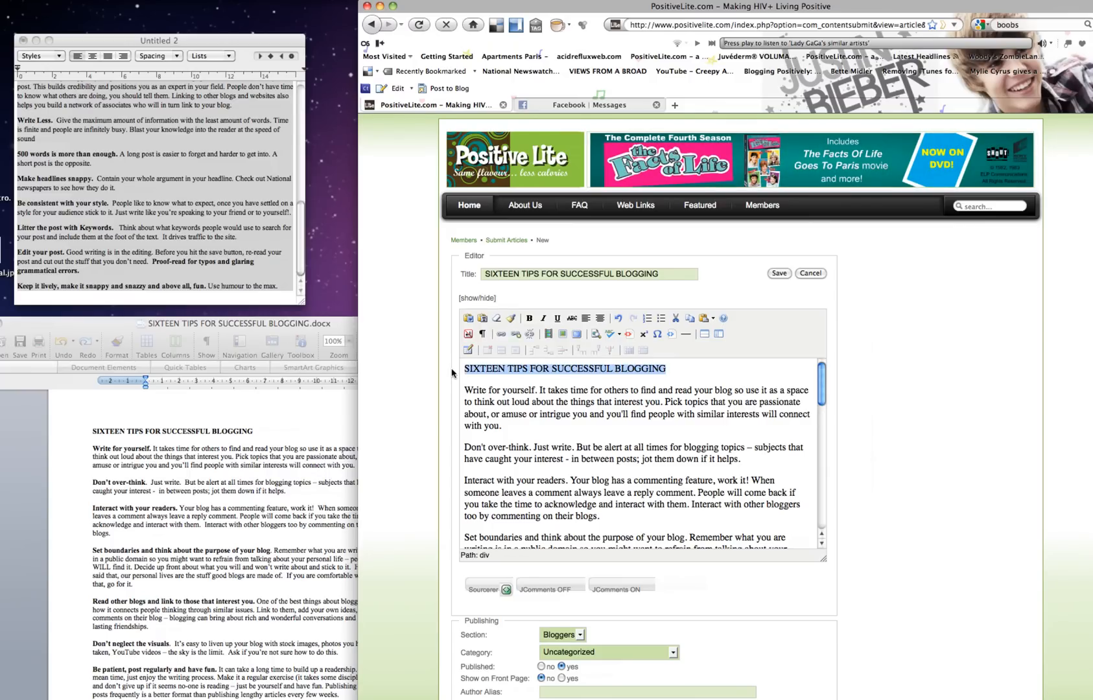
{"action": "key", "text": "BackSpace"}
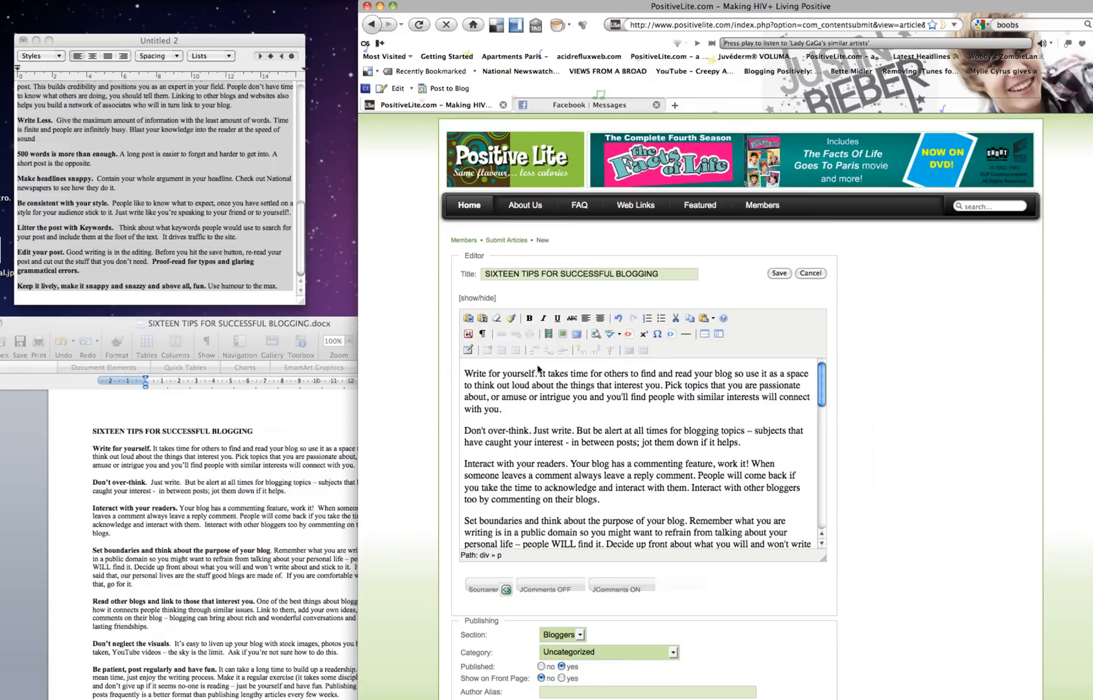
{"action": "left_click_drag", "start_coordinate": [537, 374], "coordinate": [460, 375]}
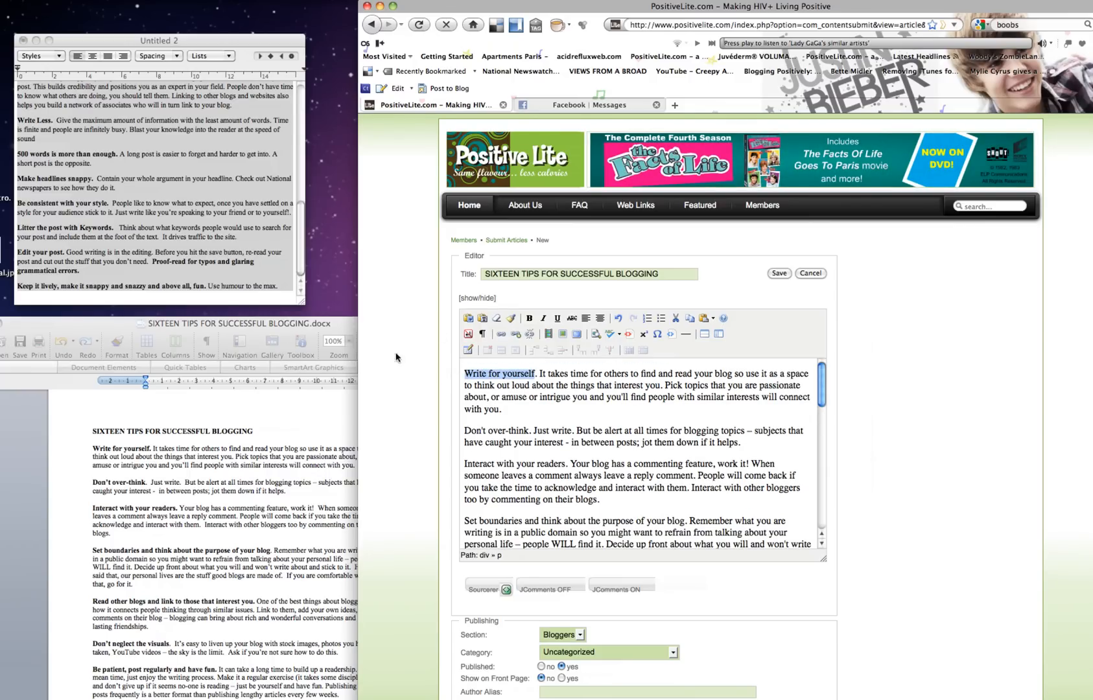
{"action": "left_click", "coordinate": [529, 319]}
{"action": "left_click_drag", "start_coordinate": [533, 430], "coordinate": [459, 431]}
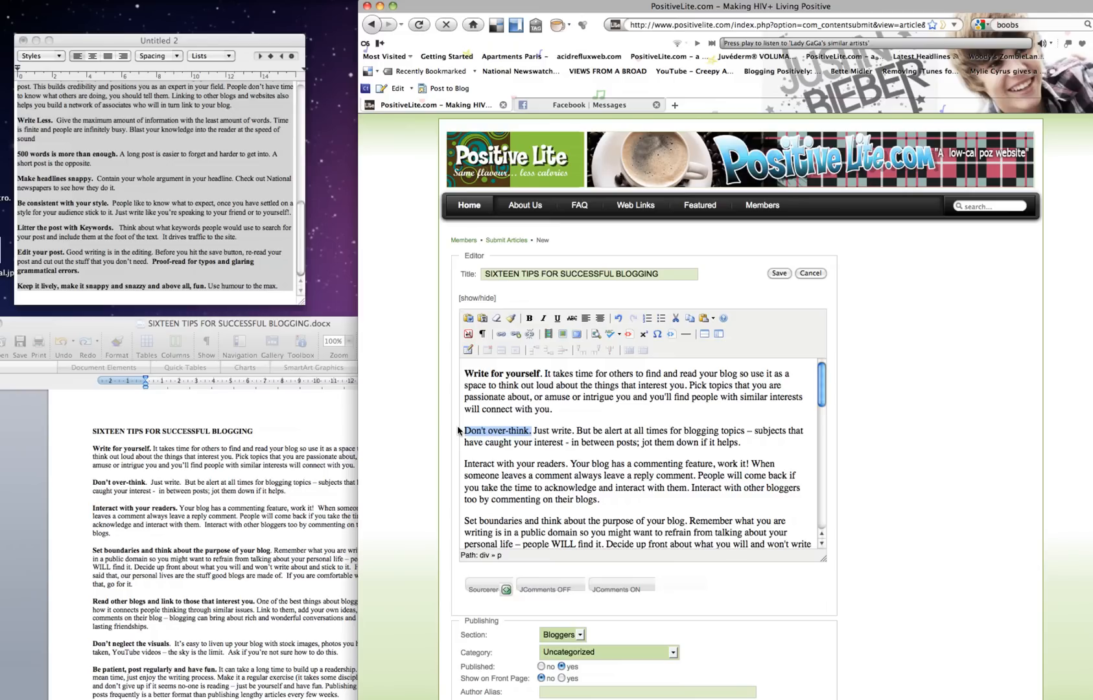
{"action": "key", "text": "super+b"}
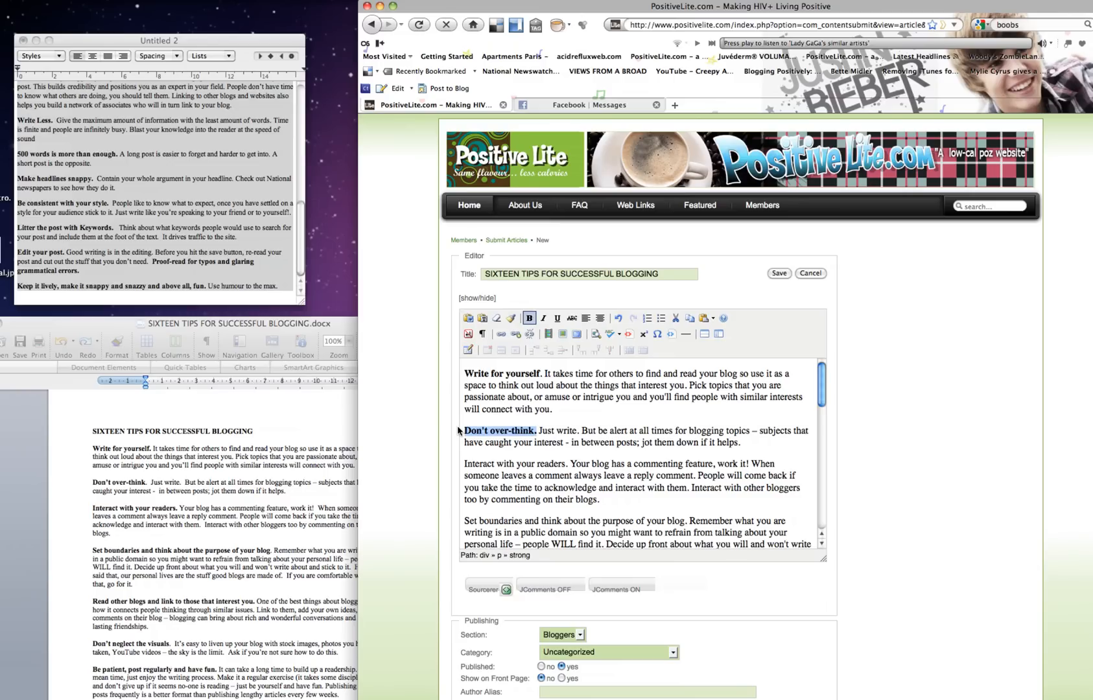
{"action": "left_click", "coordinate": [551, 432]}
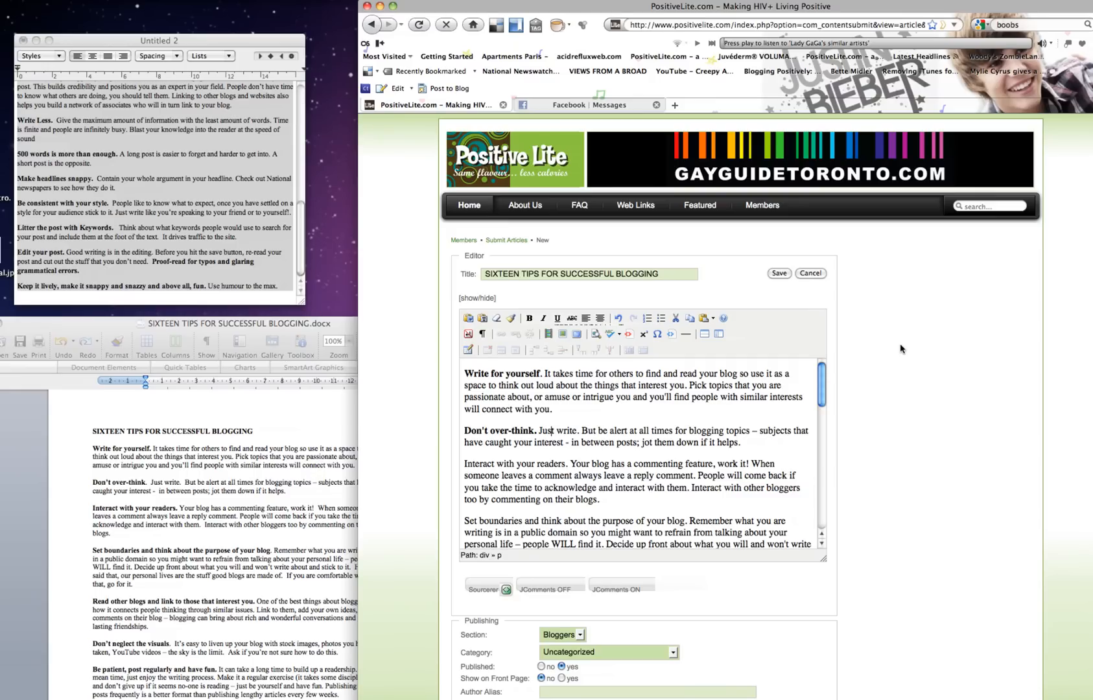
Clear all the plain text from the article body
{"action": "scroll", "coordinate": [780, 407], "scroll_direction": "down", "scroll_amount": 4}
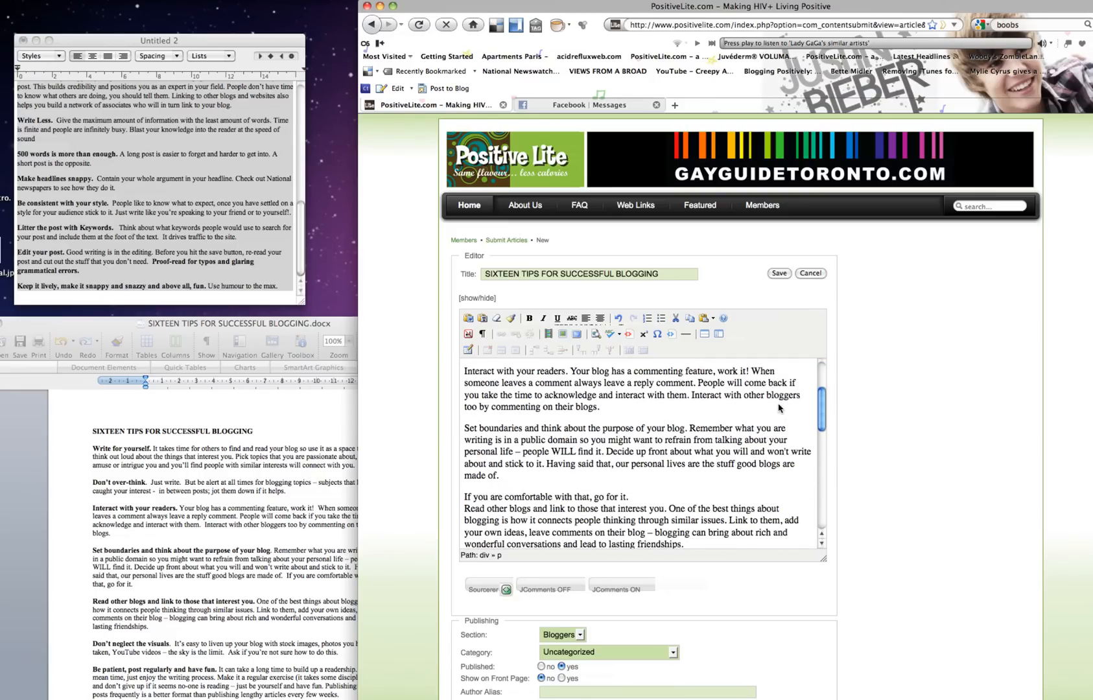
{"action": "scroll", "coordinate": [780, 407], "scroll_direction": "down", "scroll_amount": 1}
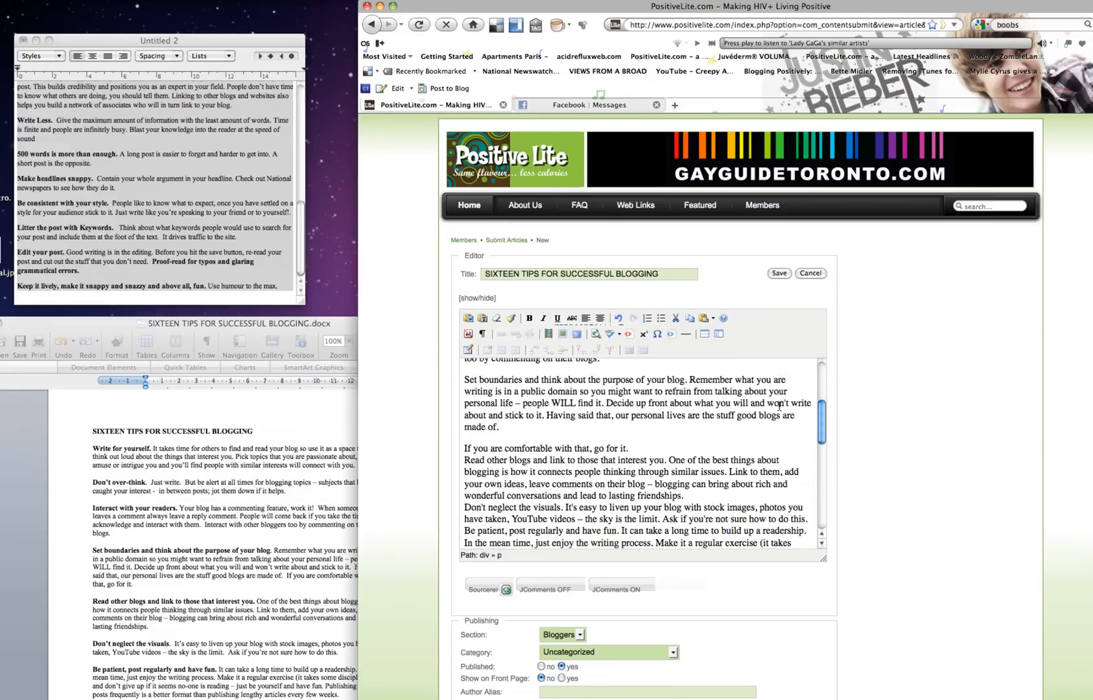
{"action": "scroll", "coordinate": [783, 408], "scroll_direction": "up", "scroll_amount": 4}
{"action": "scroll", "coordinate": [787, 409], "scroll_direction": "down", "scroll_amount": 2}
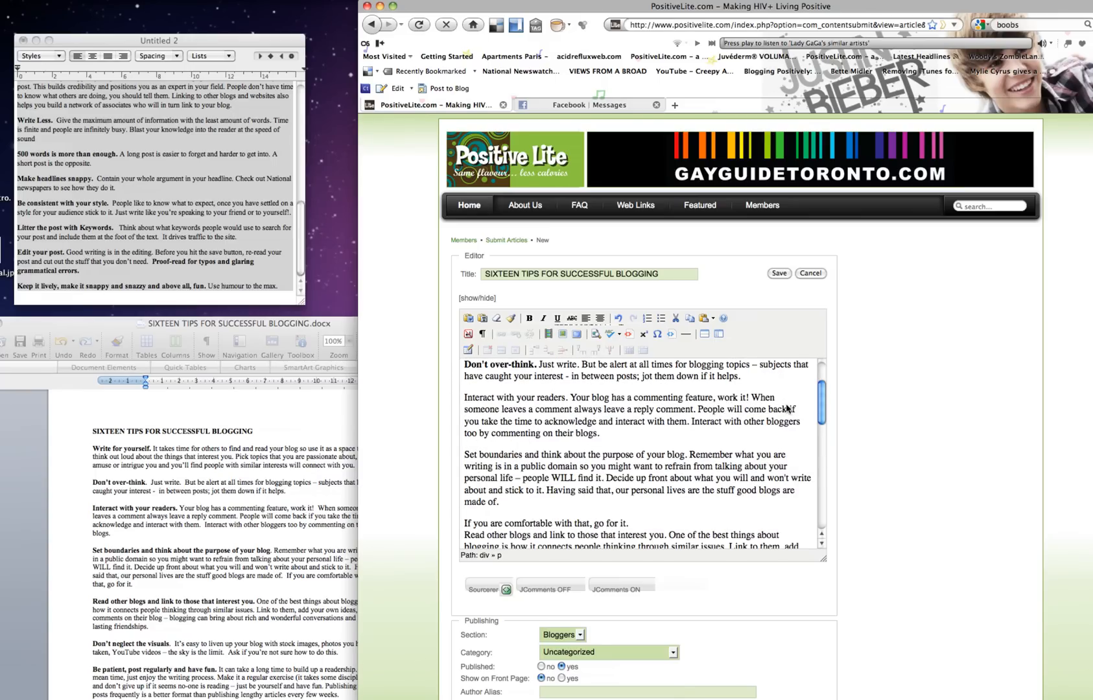
{"action": "key", "text": "super+a"}
{"action": "key", "text": "BackSpace"}
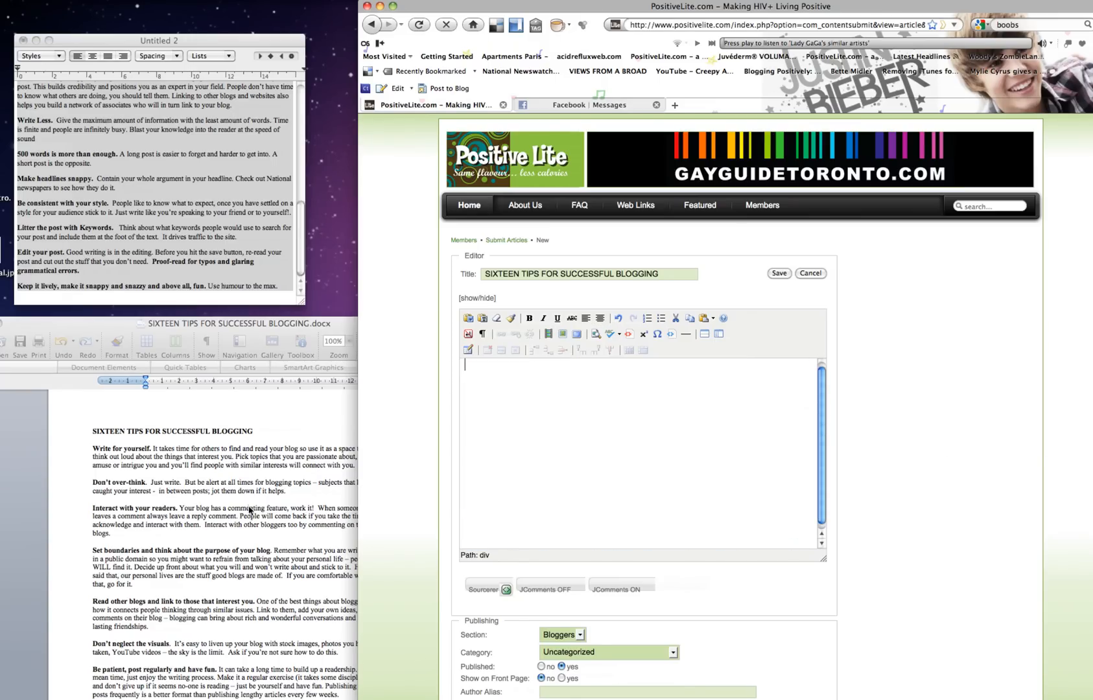
Copy the whole text of SIXTEEN TIPS FOR SUCCESSFUL BLOGGING.docx from Word and insert it into the article body using the formatted Paste window
{"action": "left_click", "coordinate": [300, 529]}
{"action": "key", "text": "super+a"}
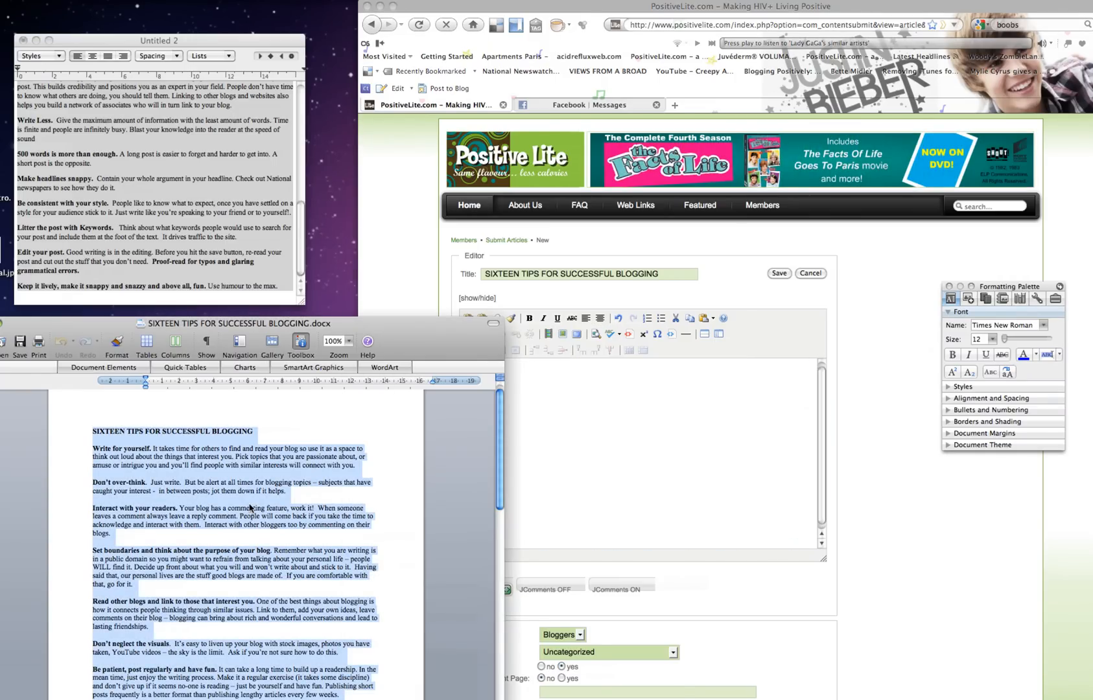
{"action": "left_click", "coordinate": [564, 379]}
{"action": "left_click", "coordinate": [468, 319]}
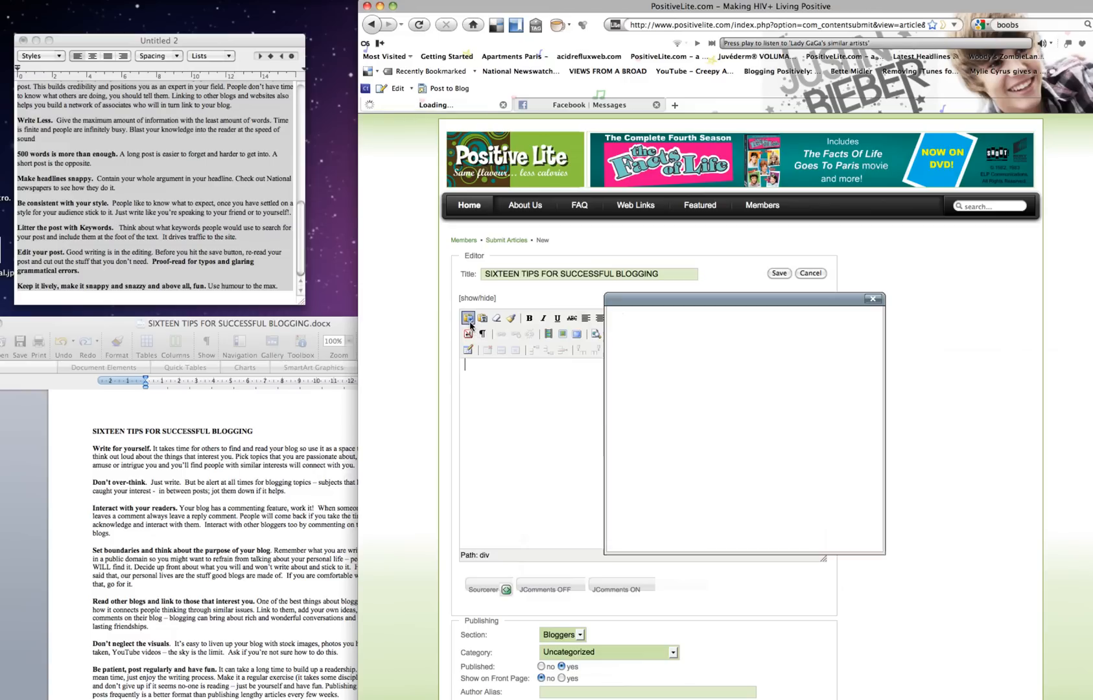
{"action": "key", "text": "super+v"}
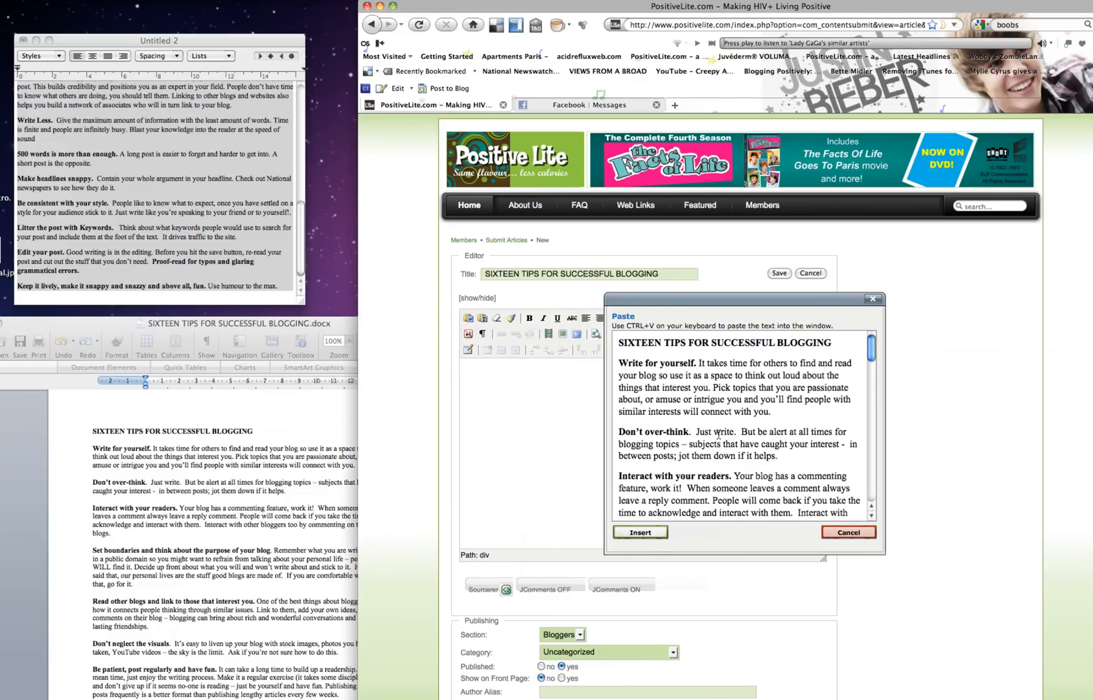
{"action": "left_click", "coordinate": [639, 533]}
Insert a Read More break in the article body between the "Interact with your readers" and "Set boundaries" paragraphs
{"action": "scroll", "coordinate": [681, 418], "scroll_direction": "down", "scroll_amount": 5}
{"action": "scroll", "coordinate": [681, 418], "scroll_direction": "down", "scroll_amount": 5}
{"action": "scroll", "coordinate": [681, 418], "scroll_direction": "up", "scroll_amount": 15}
{"action": "scroll", "coordinate": [681, 418], "scroll_direction": "down", "scroll_amount": 1}
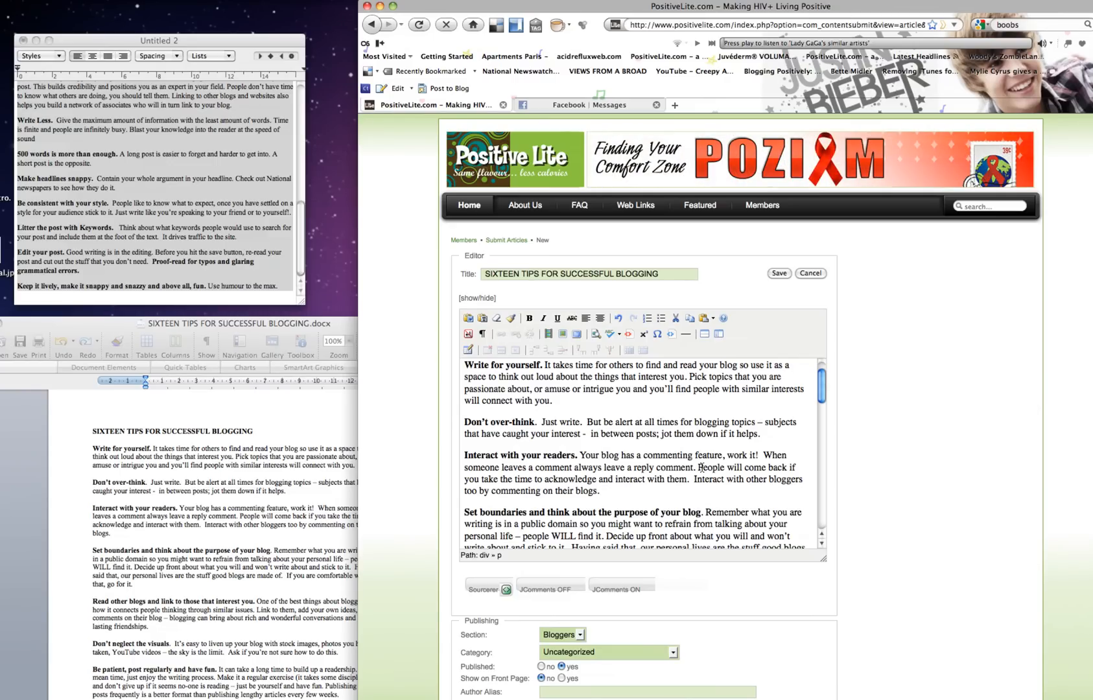
{"action": "scroll", "coordinate": [712, 388], "scroll_direction": "up", "scroll_amount": 2}
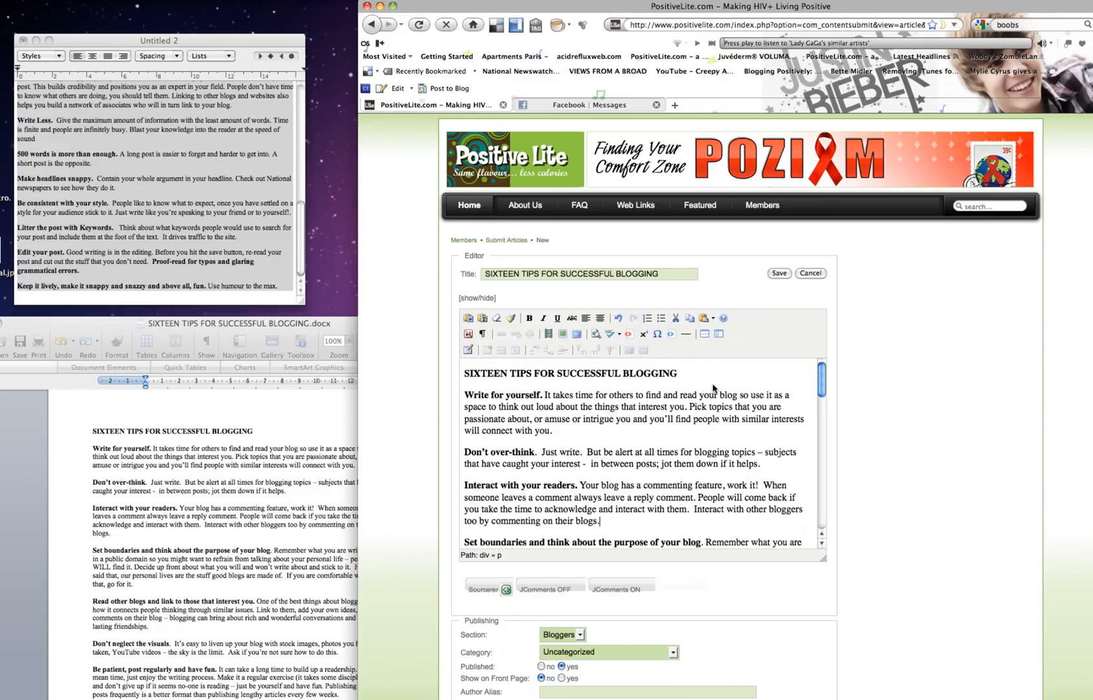
{"action": "left_click", "coordinate": [704, 334]}
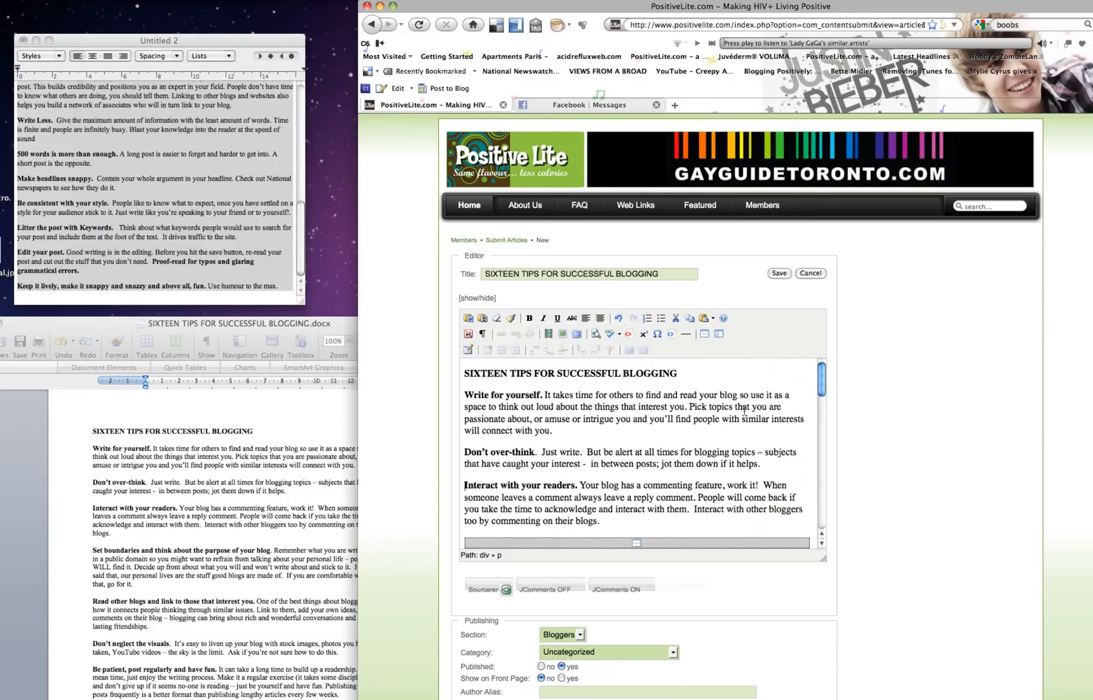
{"action": "scroll", "coordinate": [742, 412], "scroll_direction": "down", "scroll_amount": 3}
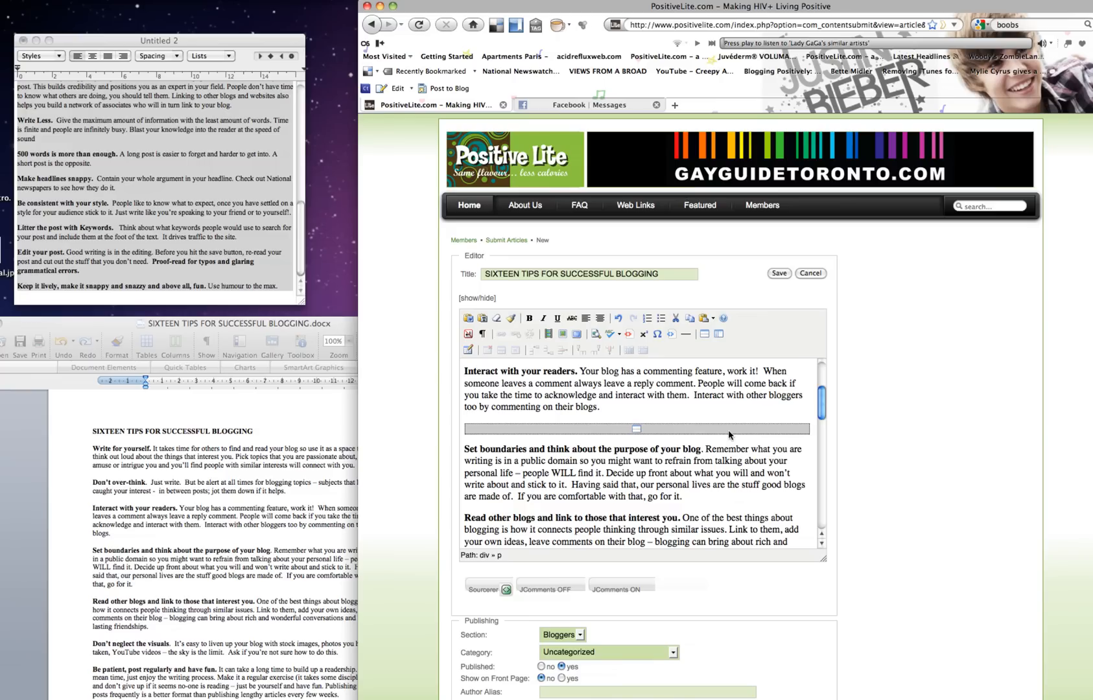